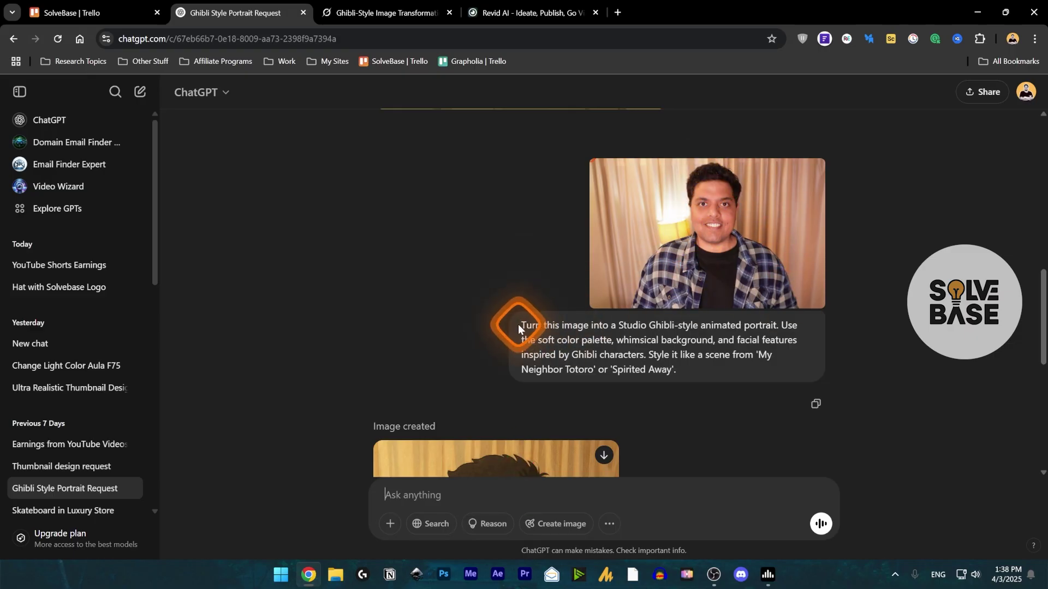
Review the Studio Ghibli-style portrait prompt and the generated image in the ChatGPT conversation.
left_click_drag(521, 327, 685, 370)
left_click(698, 388)
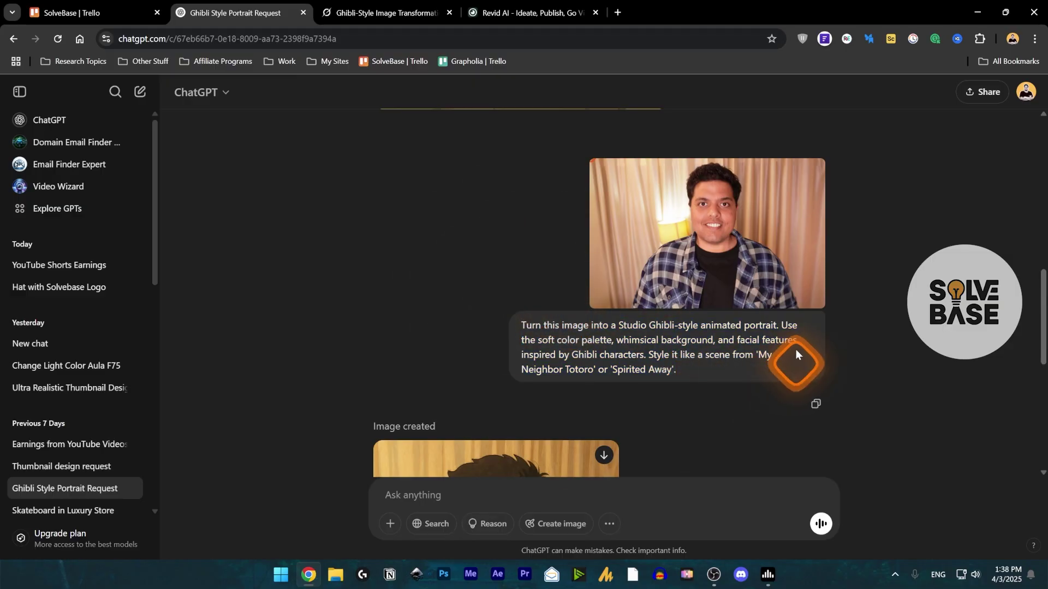
scroll(420, 256, "down", 7)
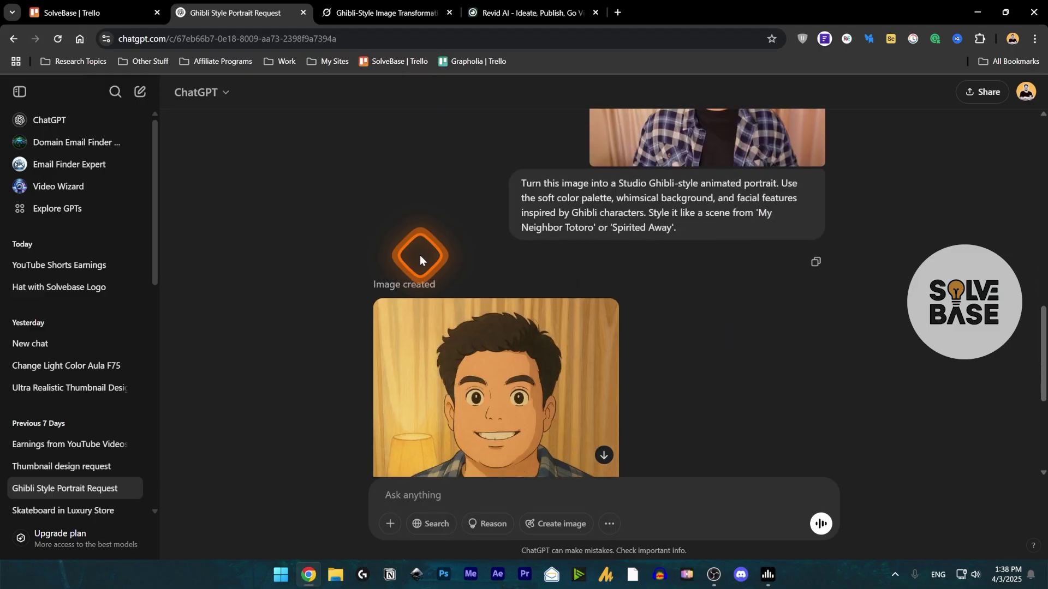
scroll(545, 251, "up", 1)
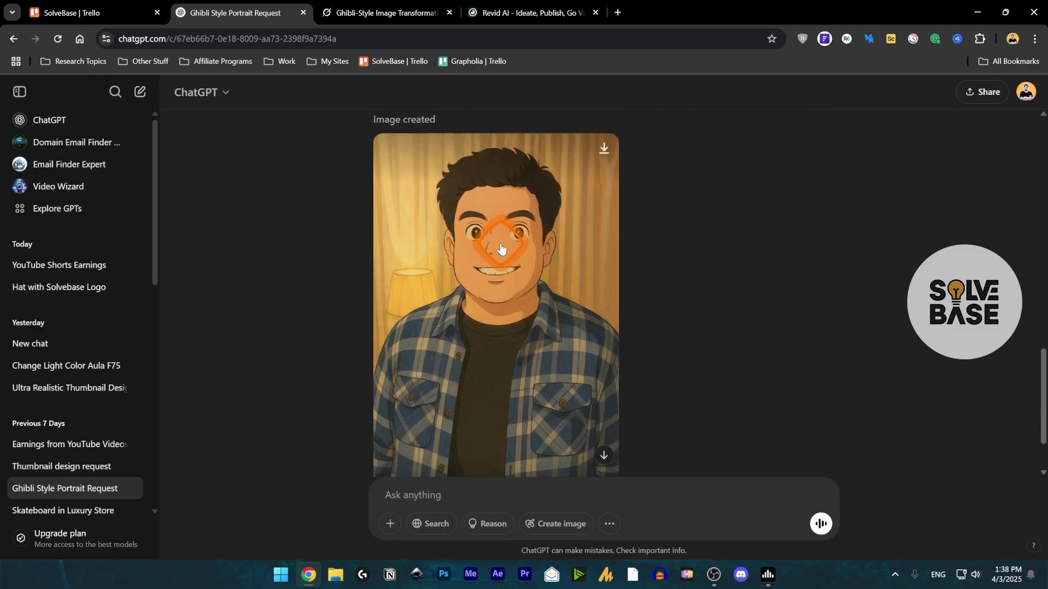
Compare Grok's Ghibli-style portrait and its prompt with the ChatGPT version of the same photo.
left_click(370, 6)
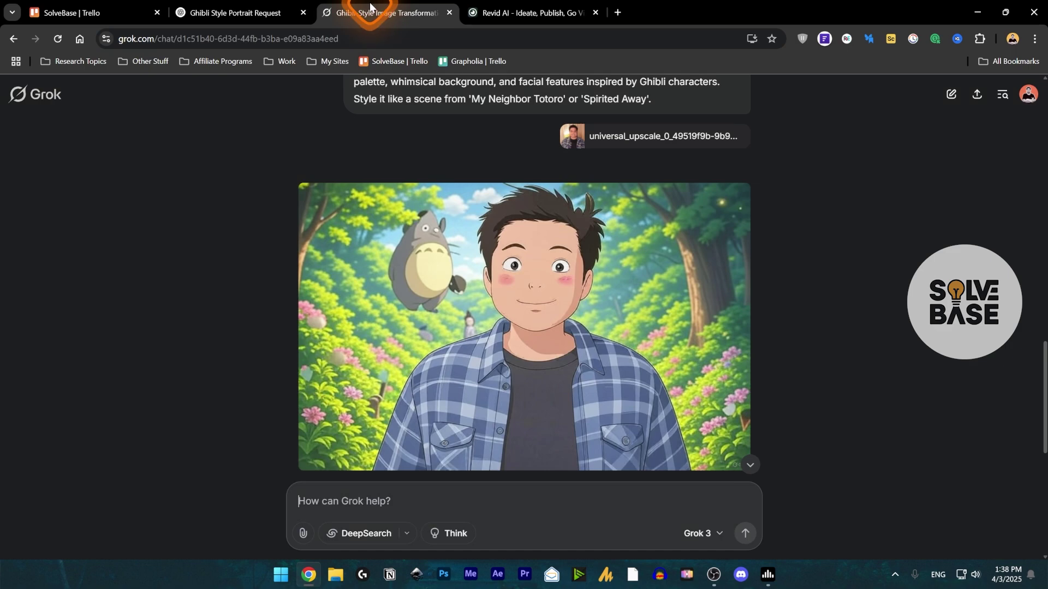
scroll(549, 240, "up", 1)
left_click(243, 11)
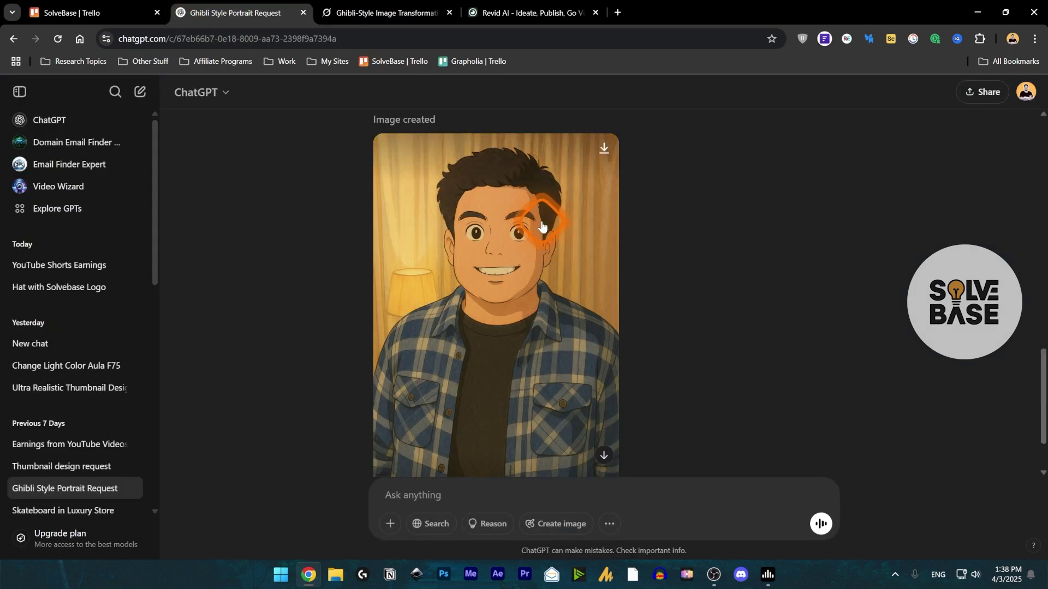
left_click(362, 12)
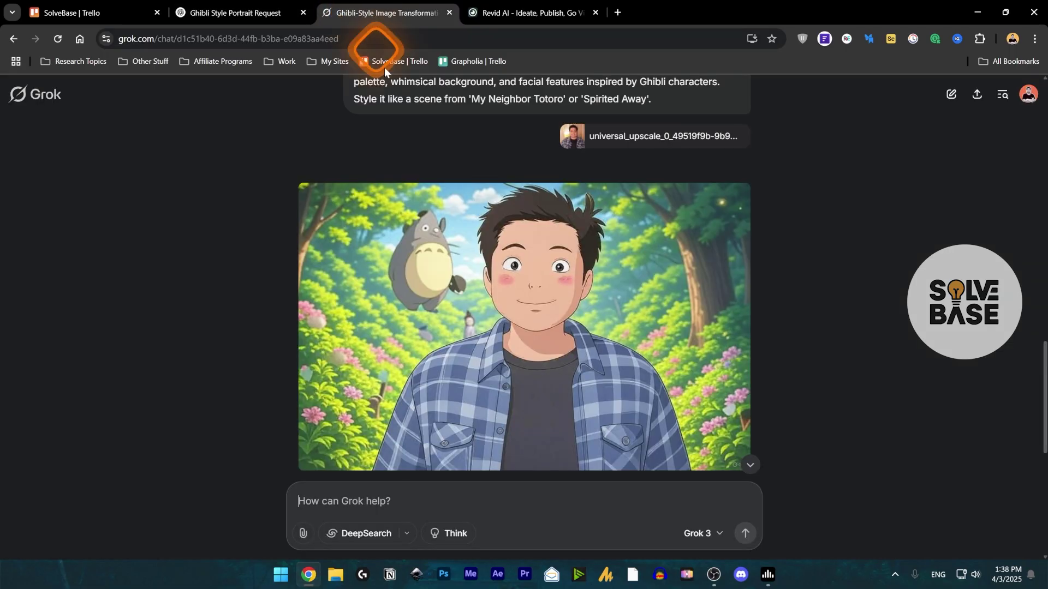
scroll(420, 182, "up", 2)
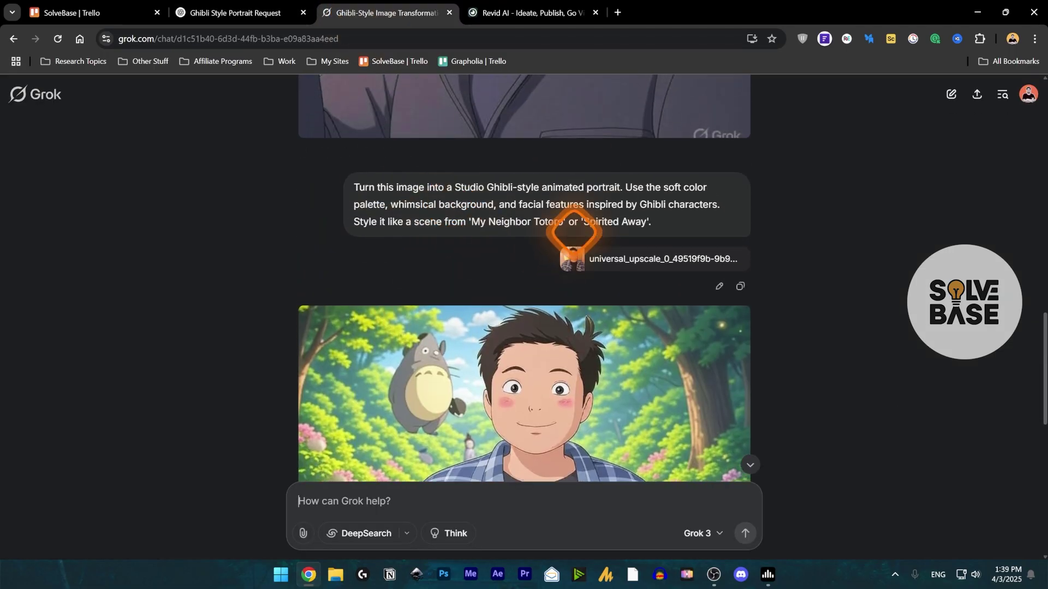
scroll(601, 245, "down", 1)
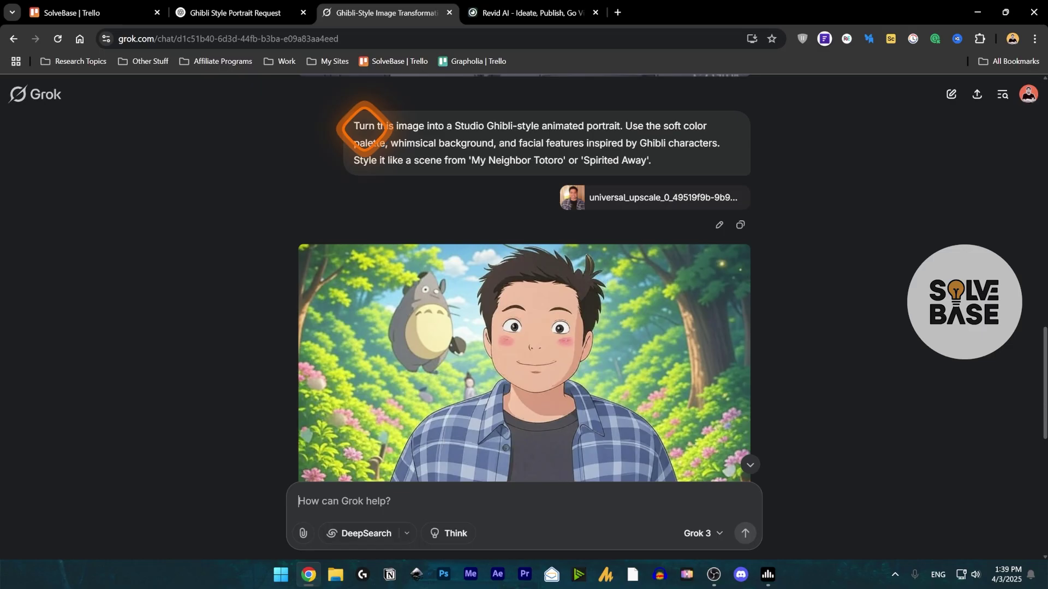
scroll(357, 143, "down", 3)
scroll(869, 254, "up", 2)
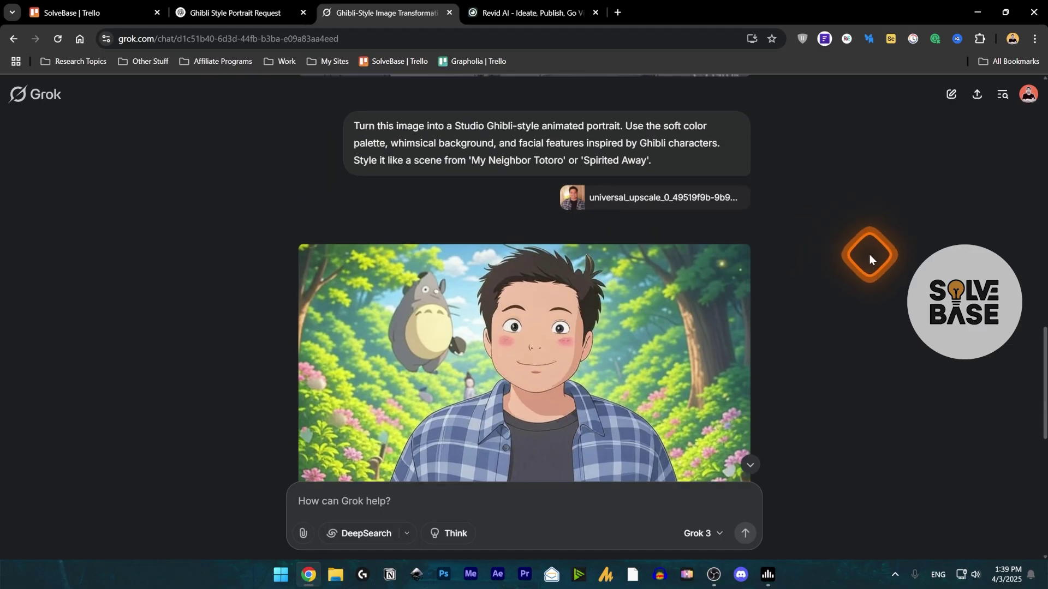
scroll(869, 254, "down", 1)
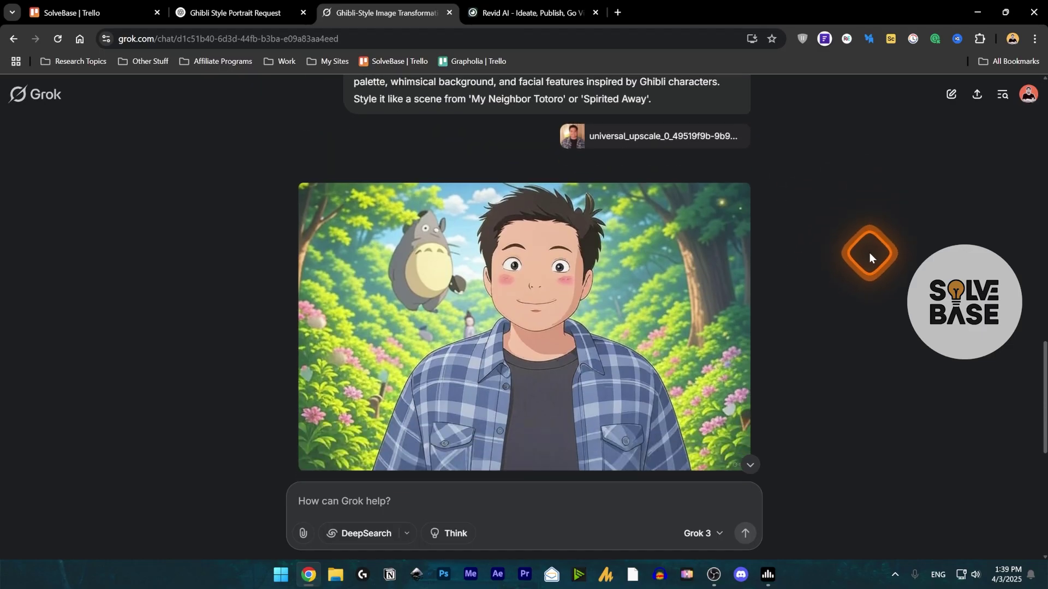
Switch to Revid AI and examine the AI Talking Avatar page, including the video script, avatar source and output example.
left_click(513, 7)
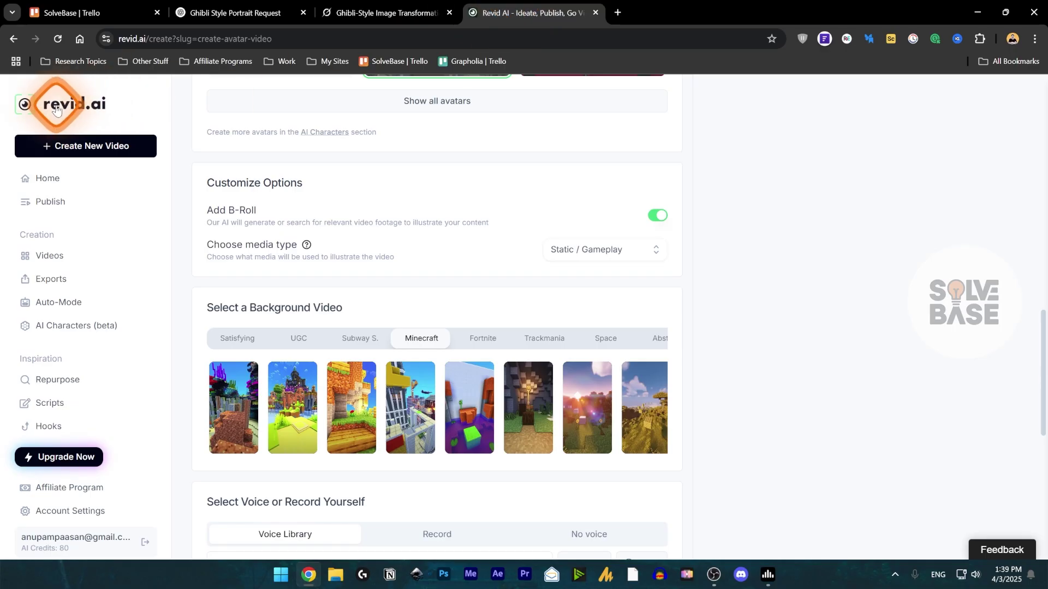
scroll(578, 221, "up", 6)
scroll(578, 221, "up", 3)
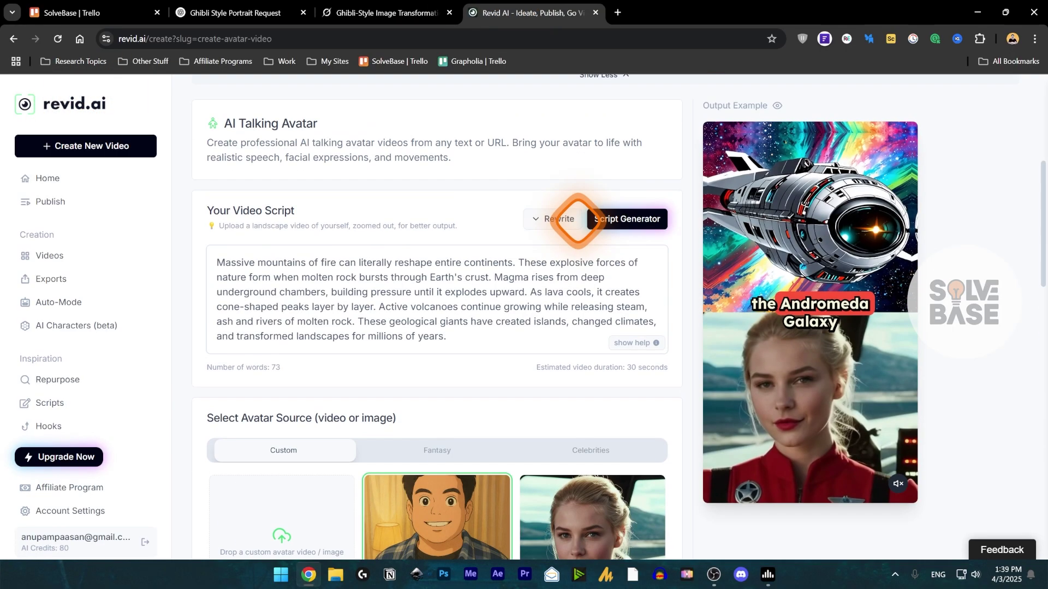
scroll(581, 194, "up", 2)
scroll(587, 191, "down", 2)
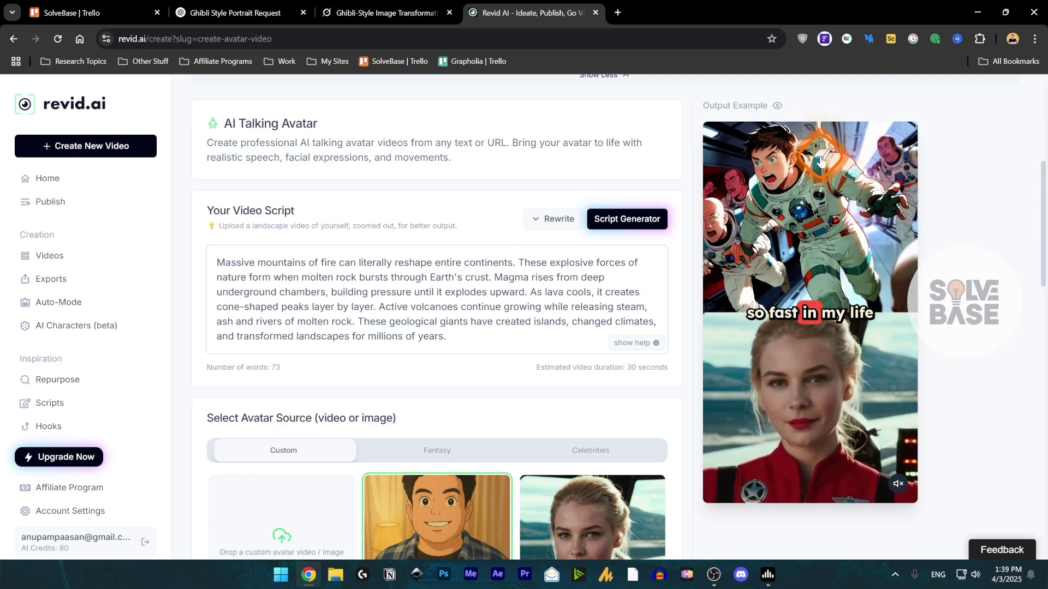
scroll(845, 327, "up", 3)
scroll(848, 334, "down", 4)
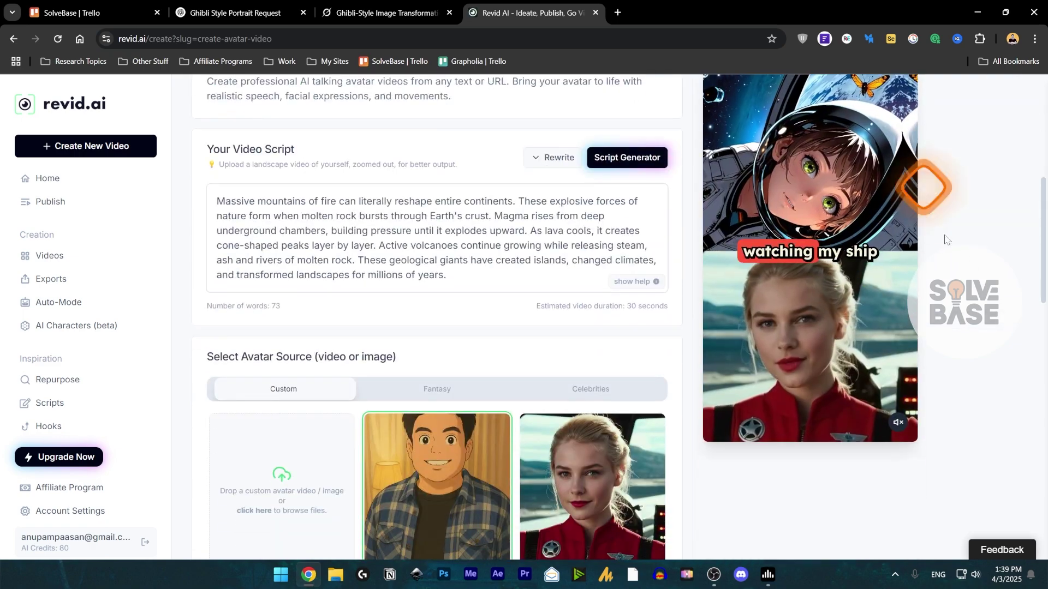
scroll(818, 316, "up", 2)
scroll(781, 304, "up", 3)
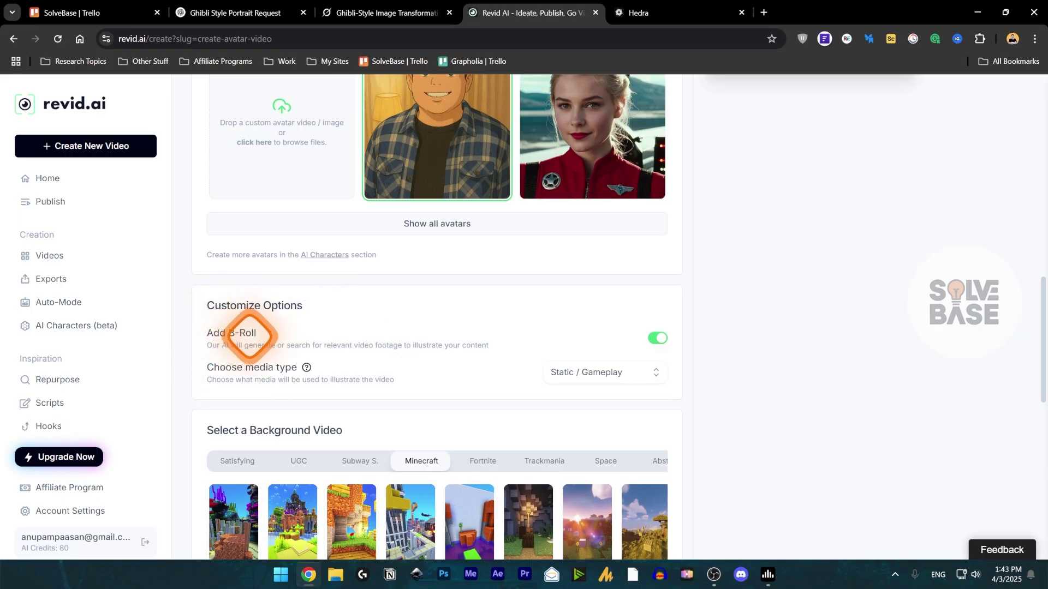
Check the B-roll media types, keep Static / Gameplay, and choose the fifth Minecraft clip as the background video.
left_click(633, 372)
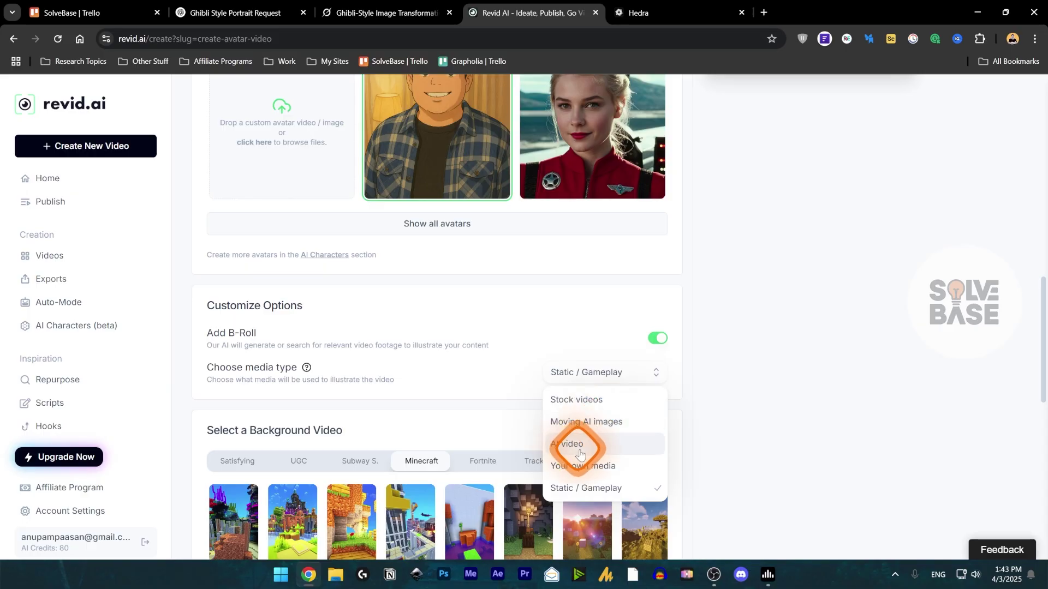
left_click(620, 373)
scroll(410, 420, "down", 3)
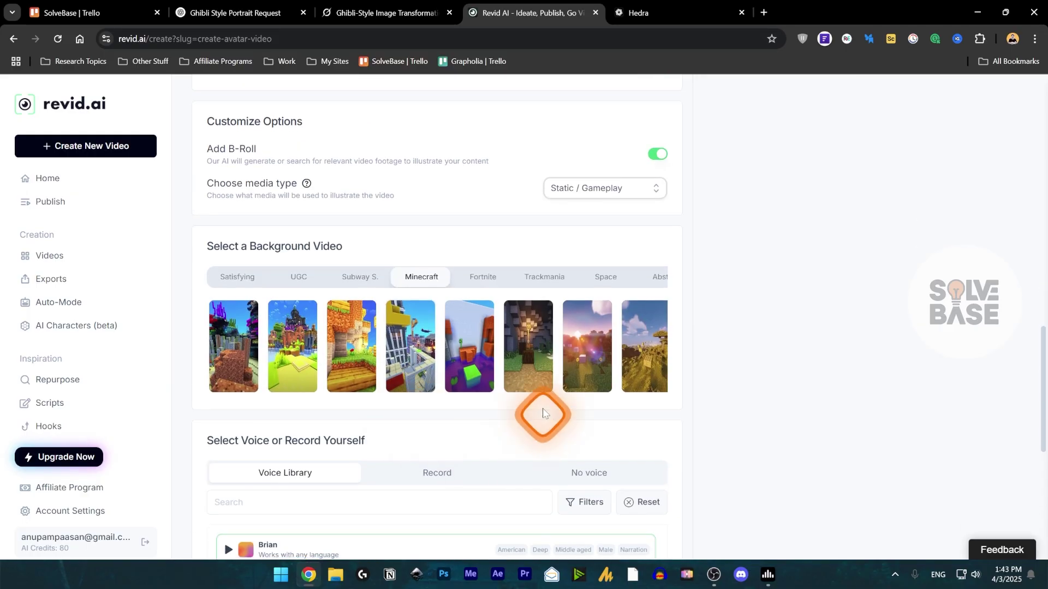
left_click(474, 338)
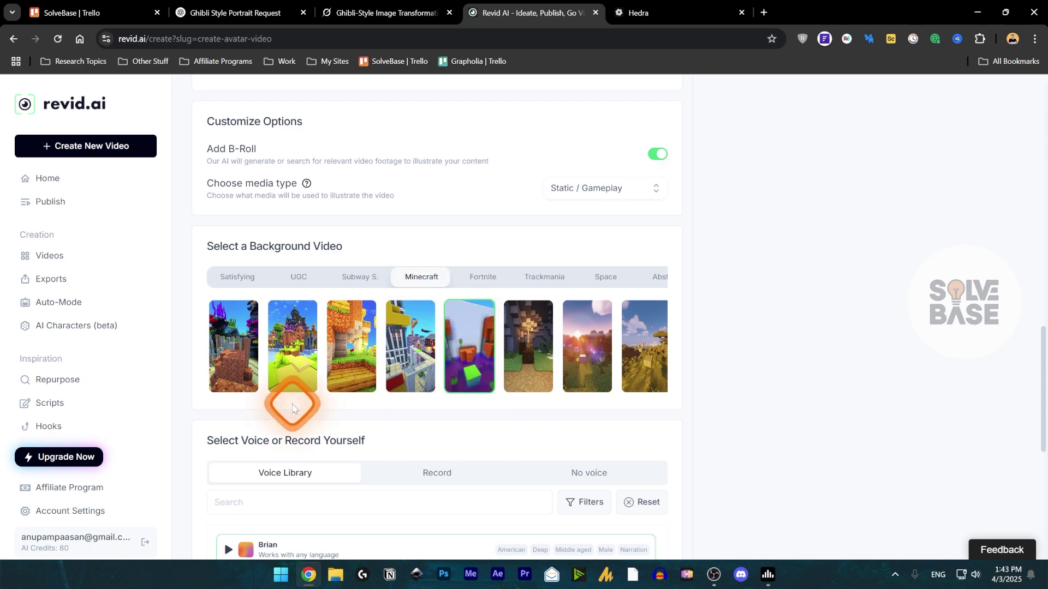
Play the sample of the Brian voice in the voice library.
scroll(292, 403, "down", 3)
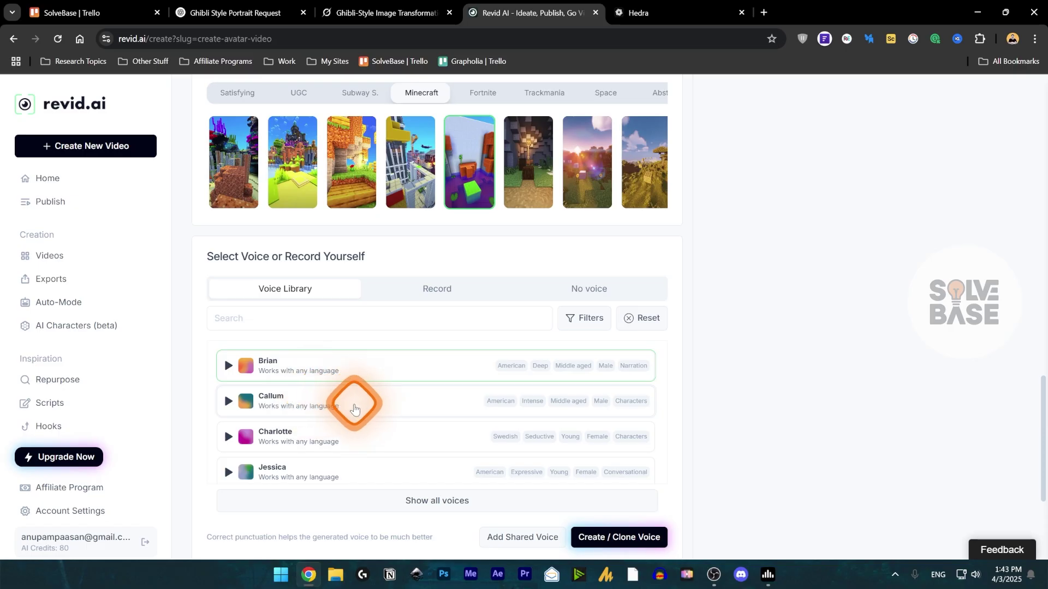
left_click(228, 370)
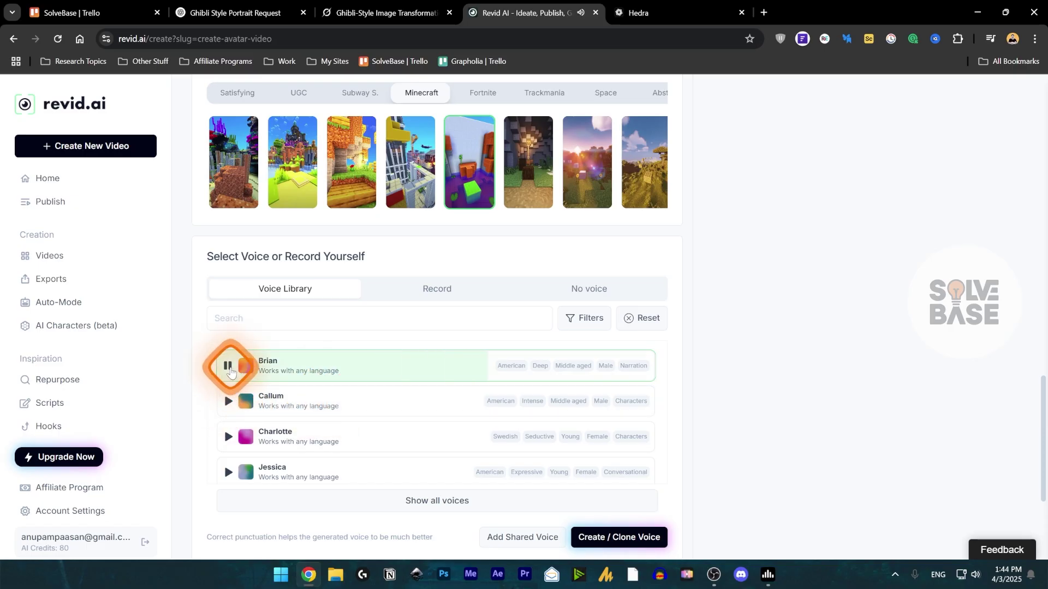
View the form for adding a shared ElevenLabs voice and close it without adding one.
scroll(442, 397, "down", 1)
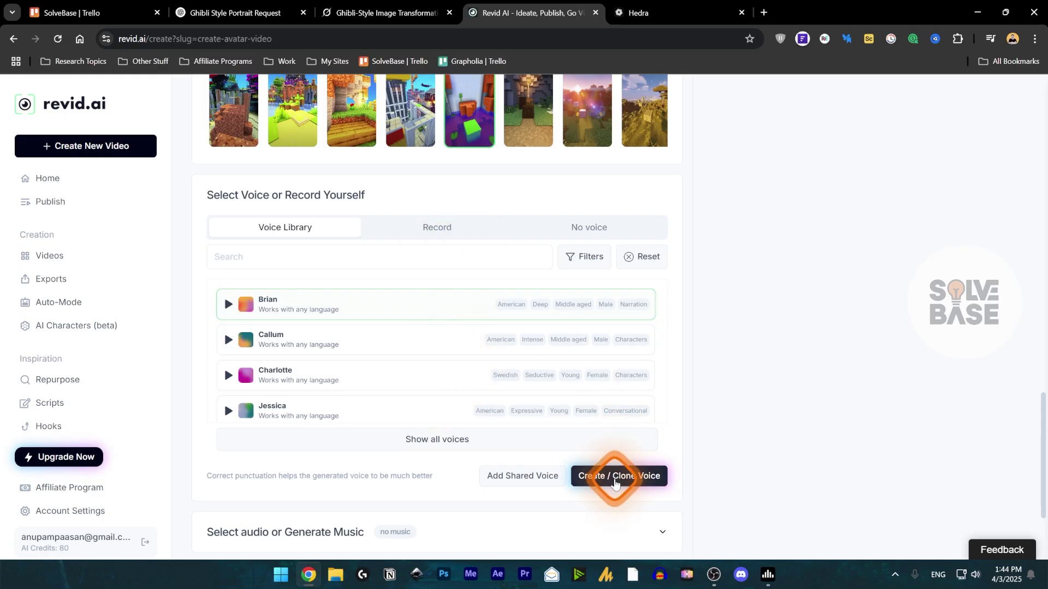
left_click(508, 477)
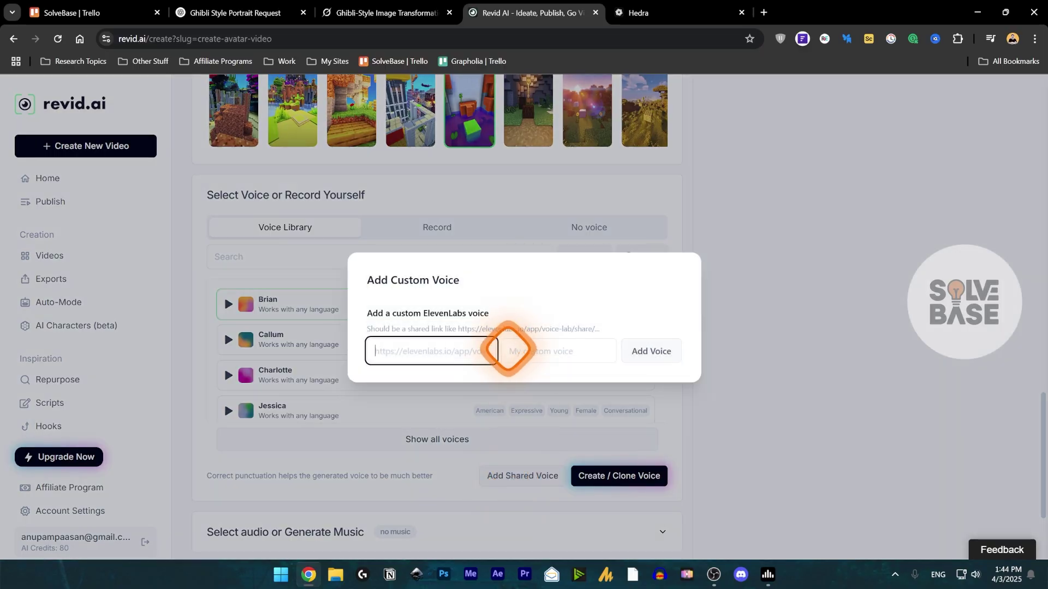
left_click(797, 319)
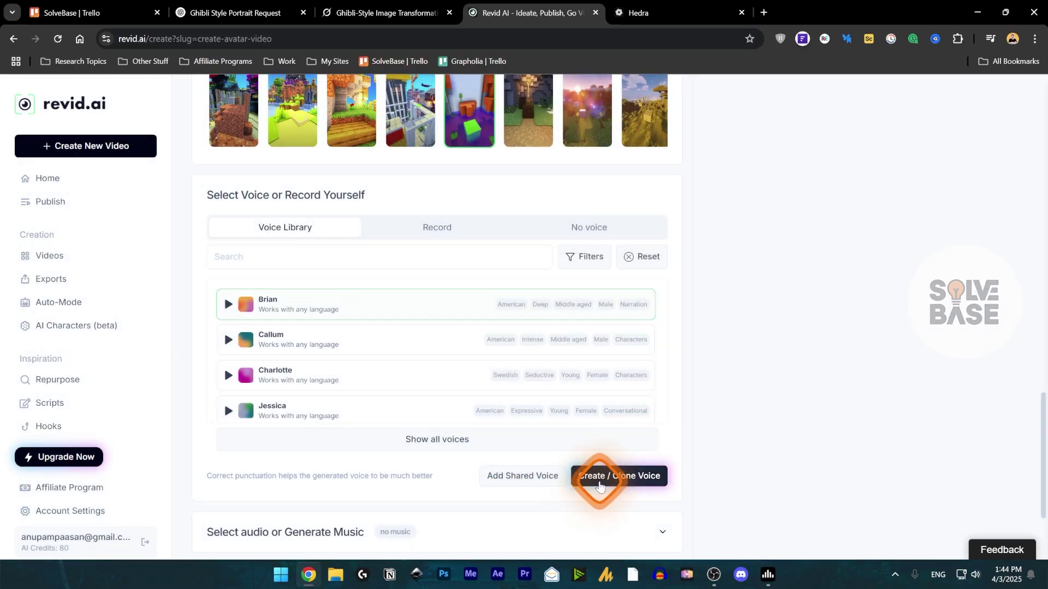
Examine the Voice Generation and Voice Clone options for creating a custom voice, leaving without creating one.
left_click(599, 485)
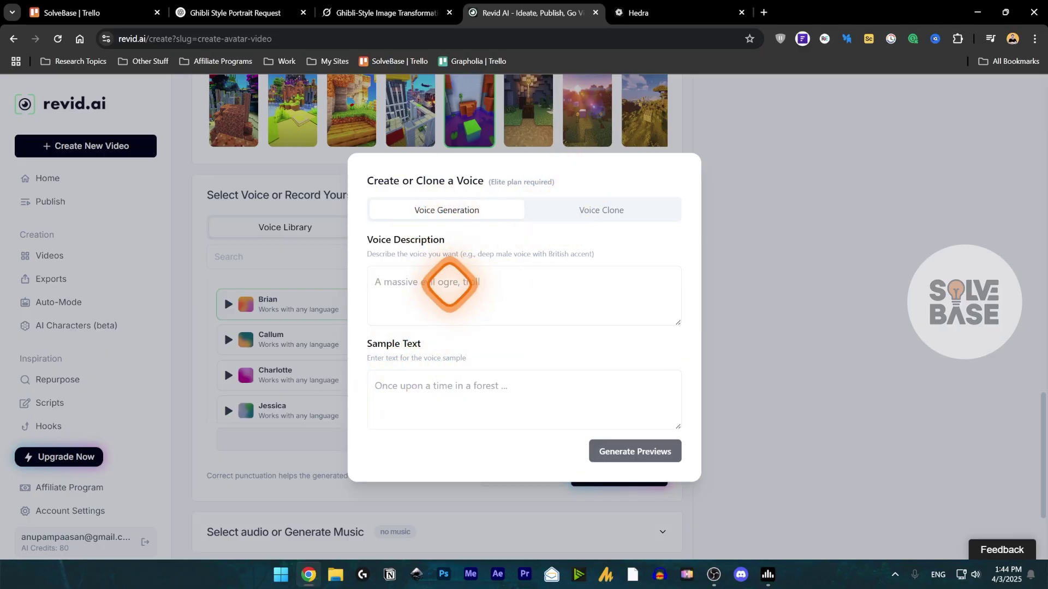
left_click(600, 211)
left_click(464, 159)
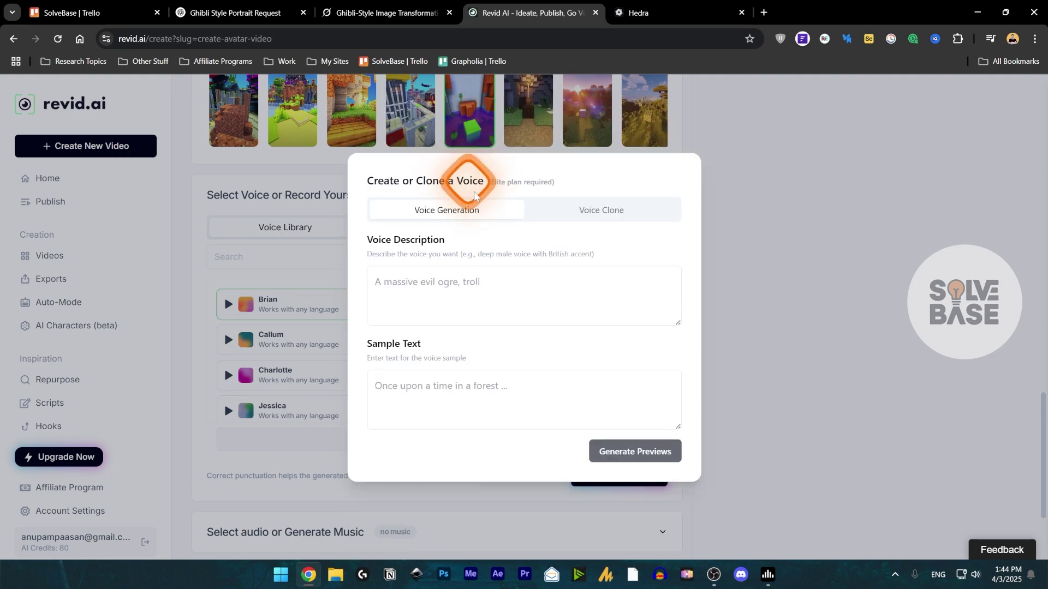
left_click(554, 211)
left_click(451, 154)
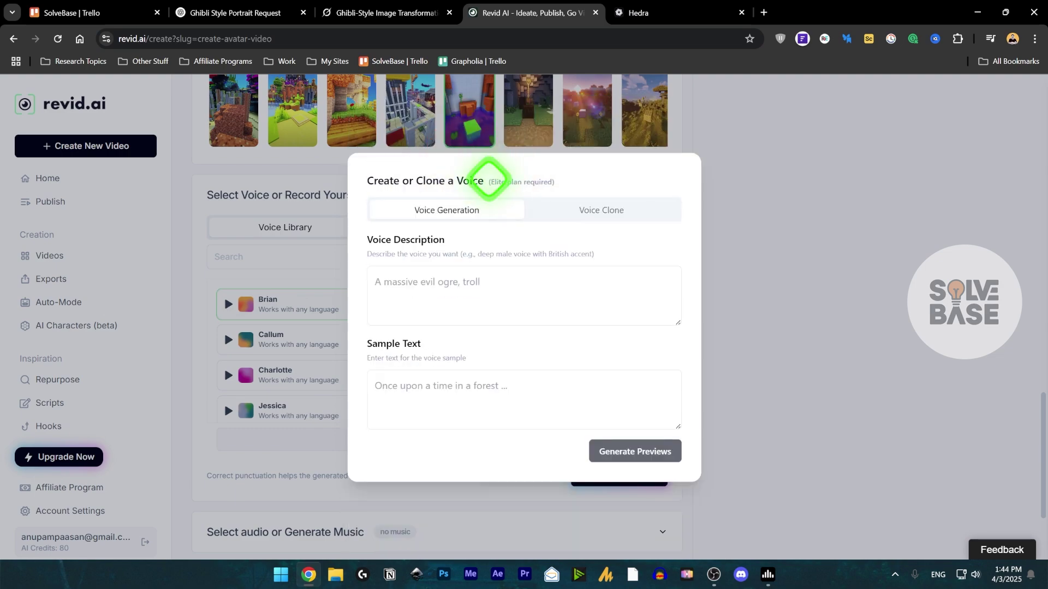
left_click(645, 208)
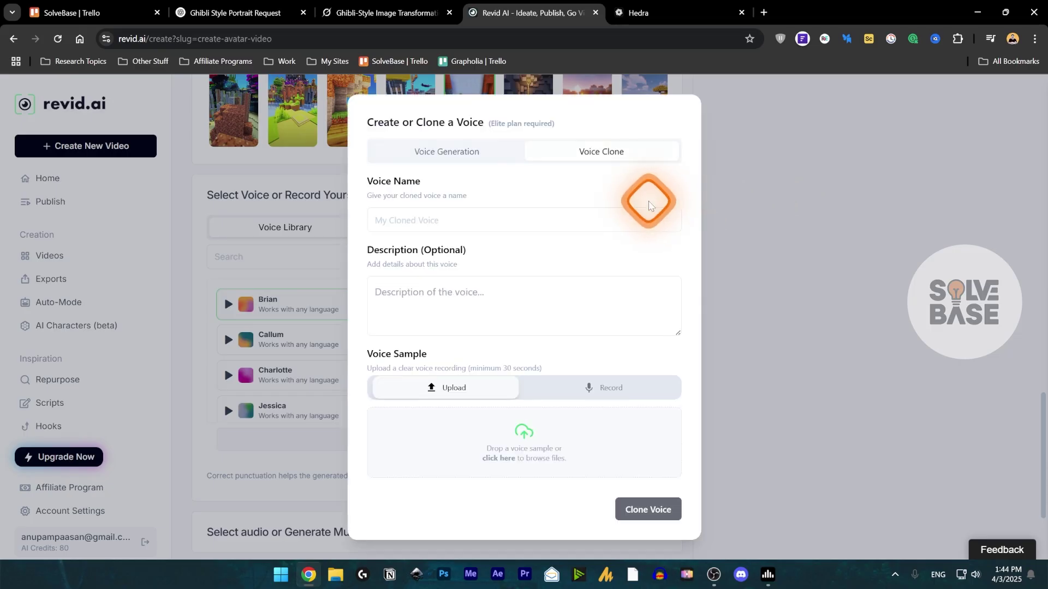
left_click(802, 223)
Review the Revid AI monthly pricing plans and return to the avatar video setup.
left_click(87, 458)
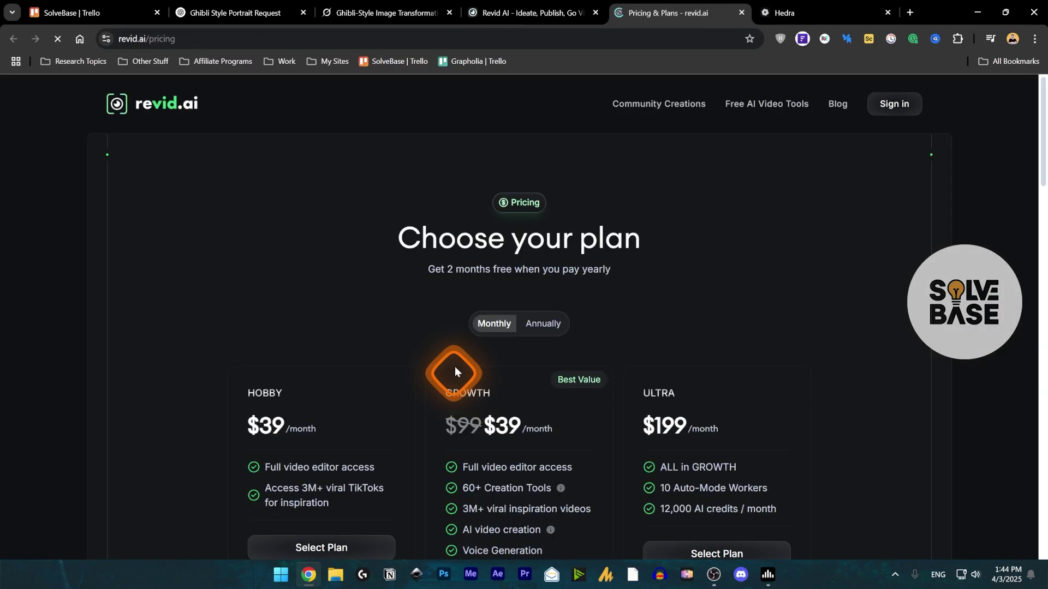
scroll(550, 342, "down", 3)
scroll(575, 407, "up", 1)
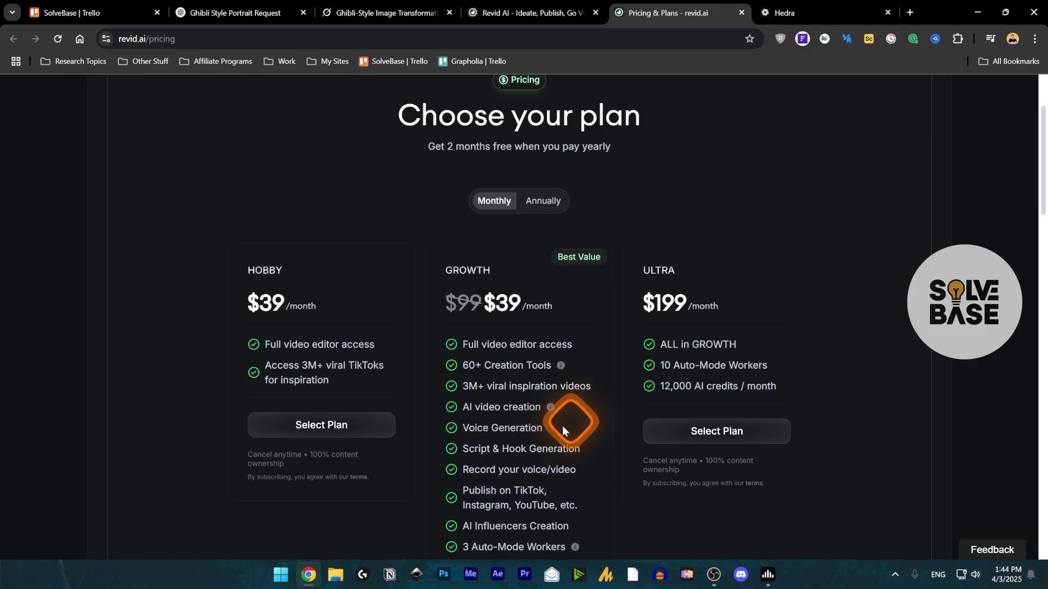
left_click(741, 12)
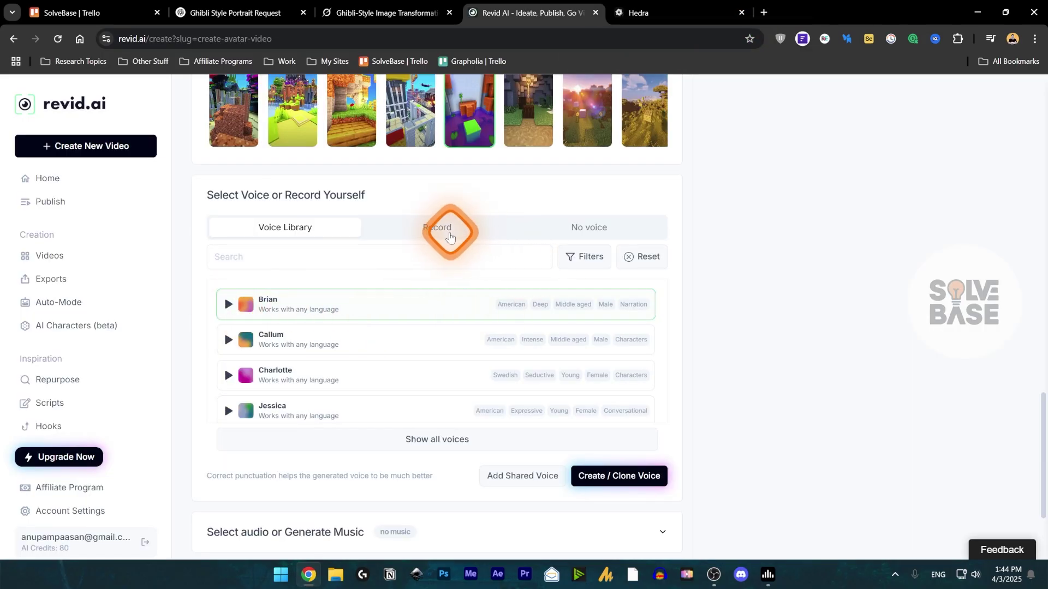
Switch the voice source to Record and move the teleprompter window up so its script and recording control are in view.
left_click(434, 232)
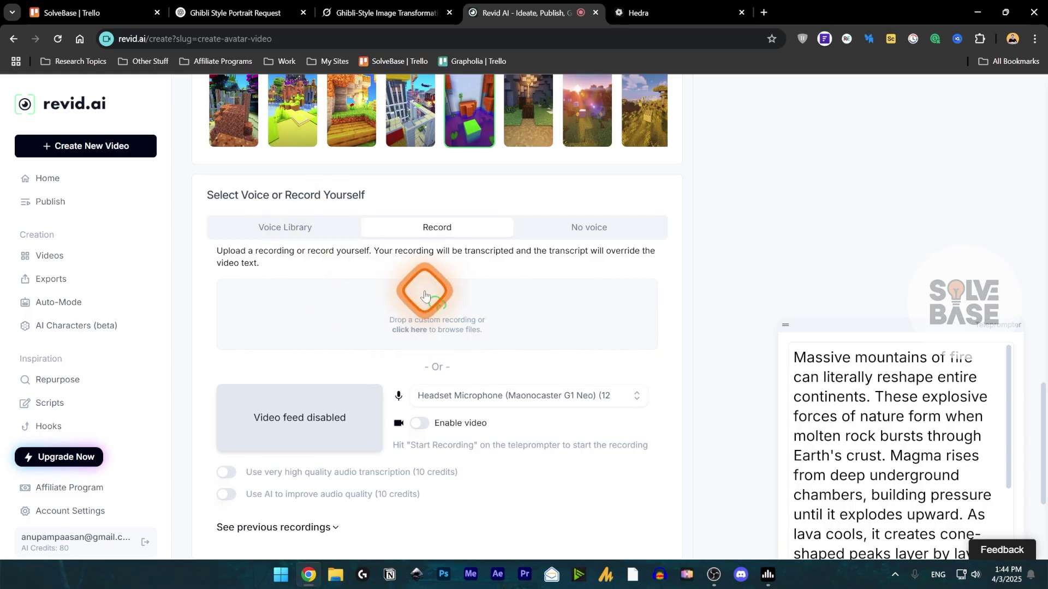
scroll(861, 351, "down", 3)
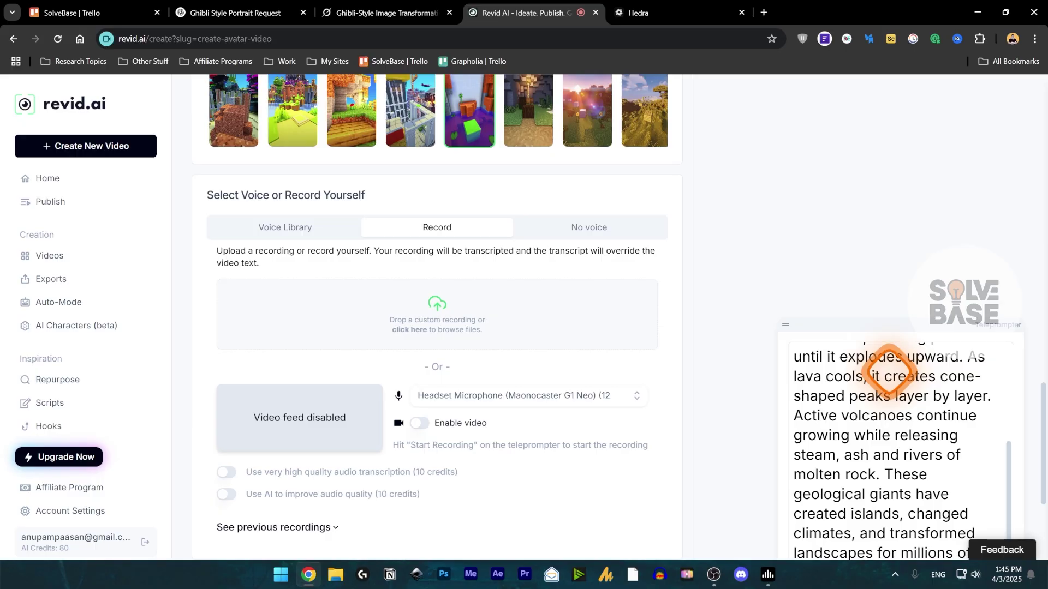
scroll(888, 371, "up", 3)
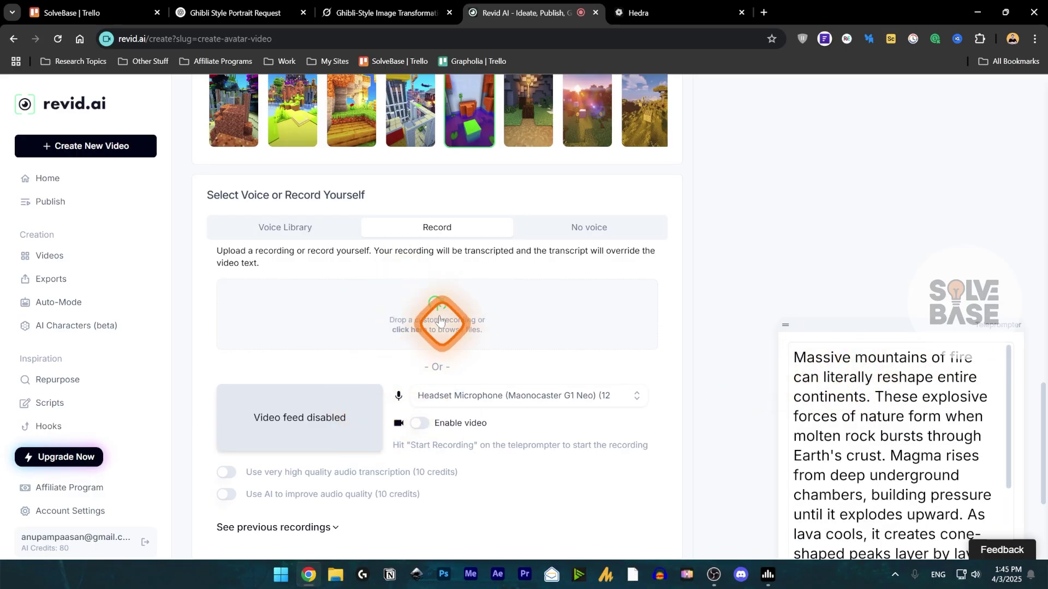
scroll(884, 410, "down", 5)
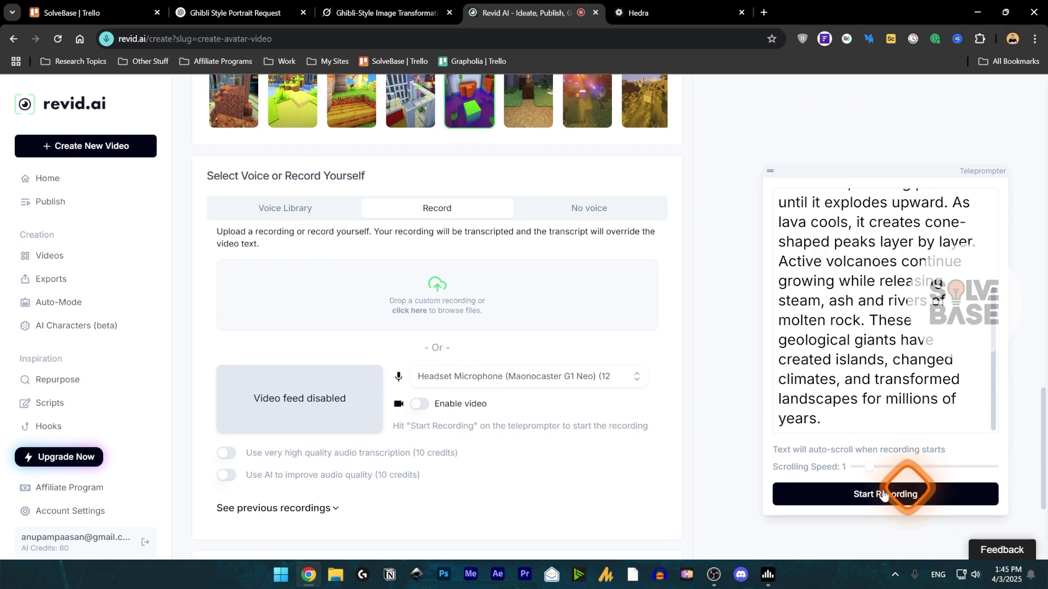
mouse_move(830, 171)
left_mouse_down()
mouse_move(834, 262)
mouse_move(831, 164)
left_mouse_up()
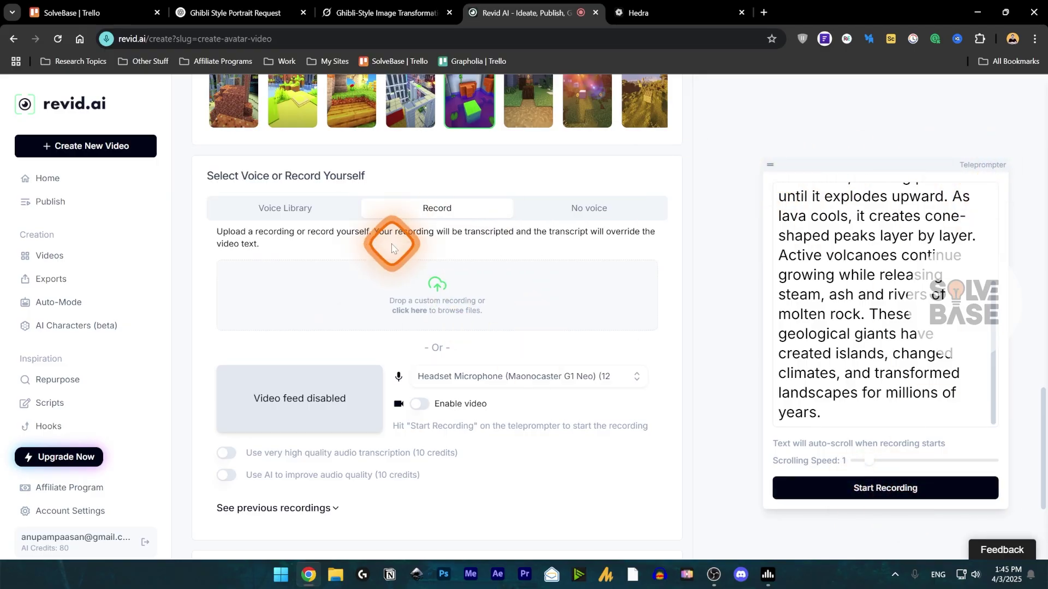
Return to the voice library for another look, and set the video's voice source to No voice.
left_click(317, 211)
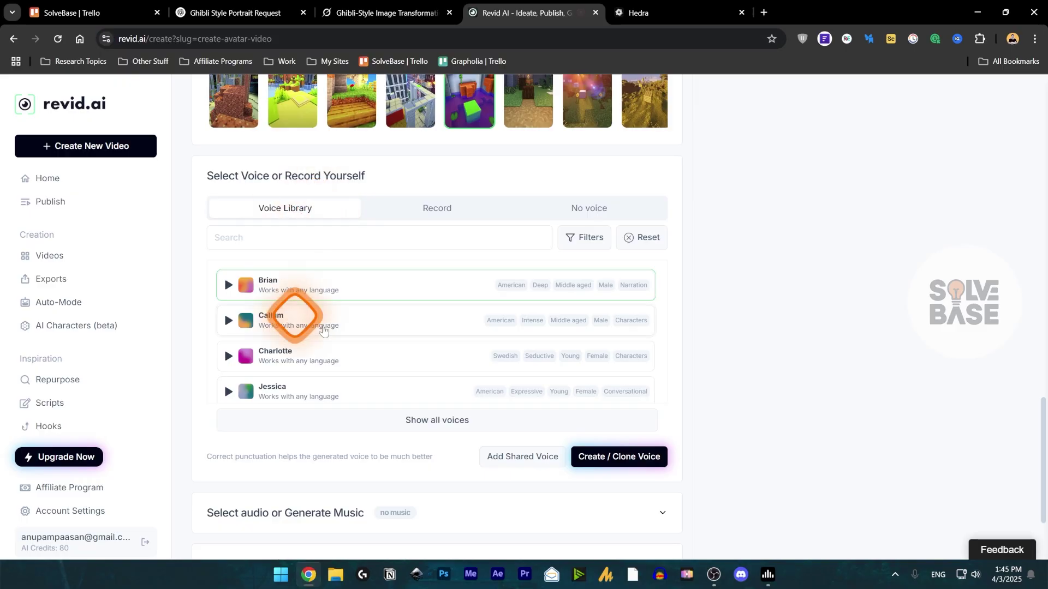
scroll(285, 311, "up", 9)
scroll(497, 330, "down", 5)
scroll(498, 330, "down", 3)
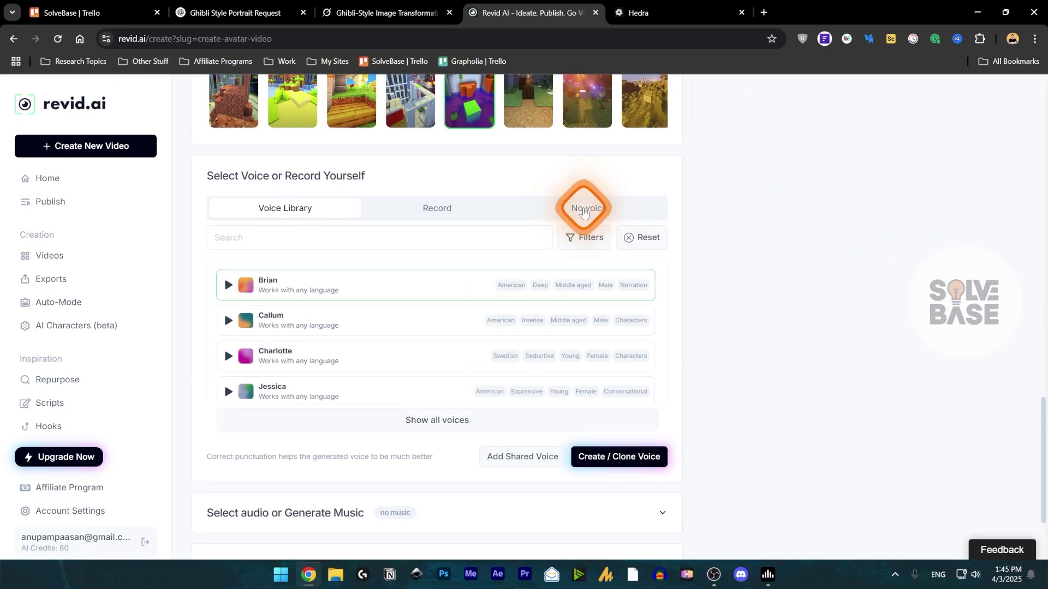
left_click(581, 206)
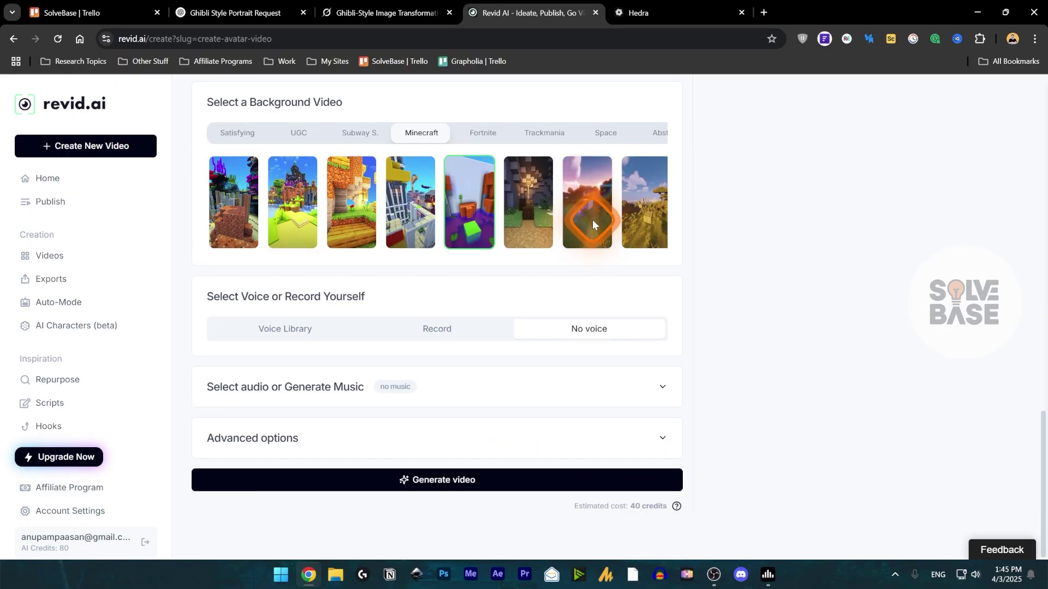
Check the Generate Music option, preview Observer in the audio library and choose Bladerunner 2049 as the background music.
left_click(250, 392)
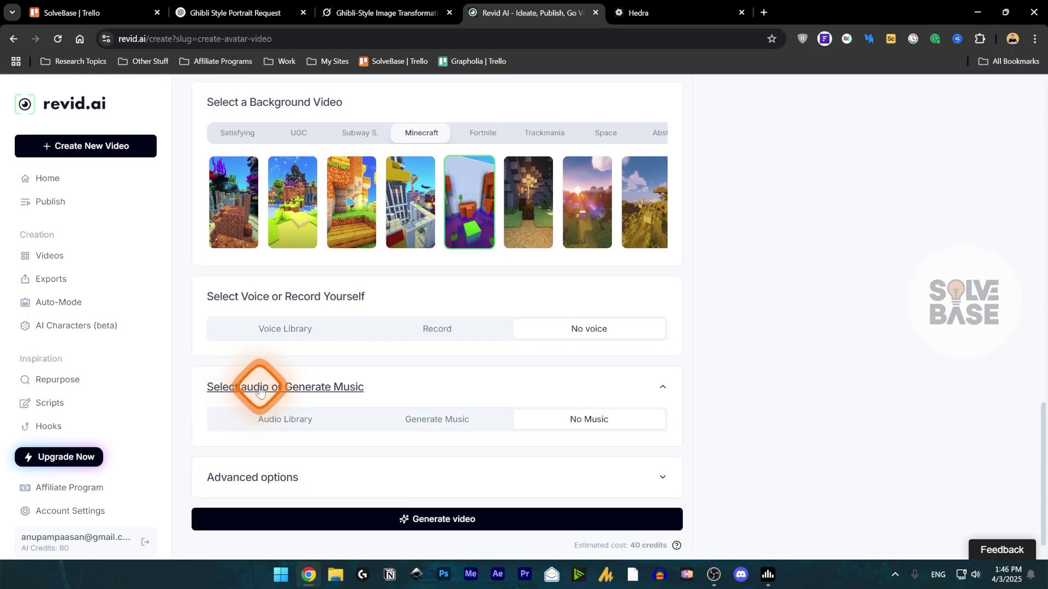
left_click(463, 416)
scroll(475, 501, "down", 2)
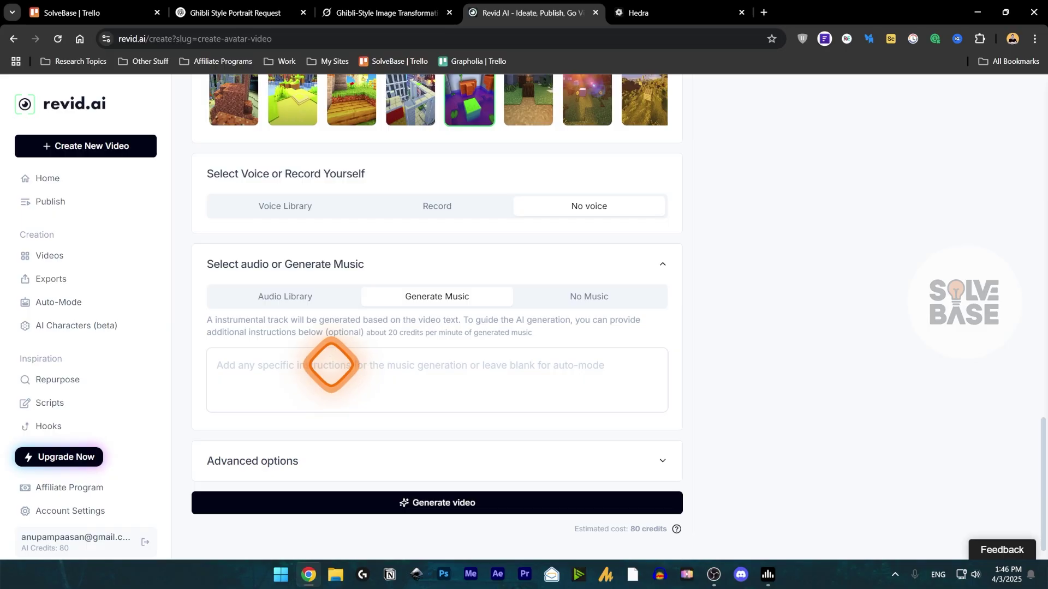
left_click(338, 301)
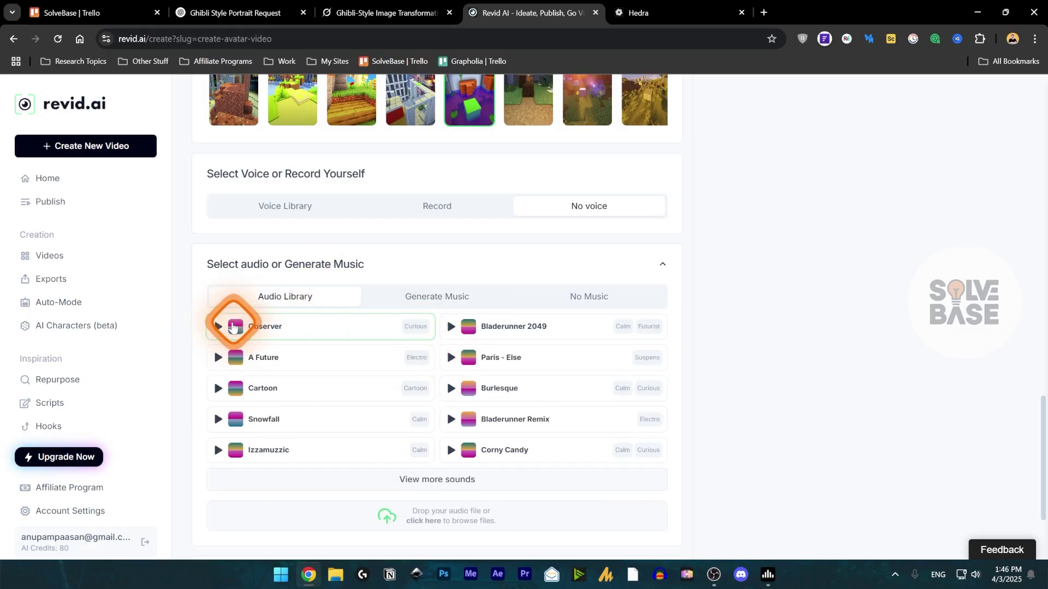
left_click(217, 326)
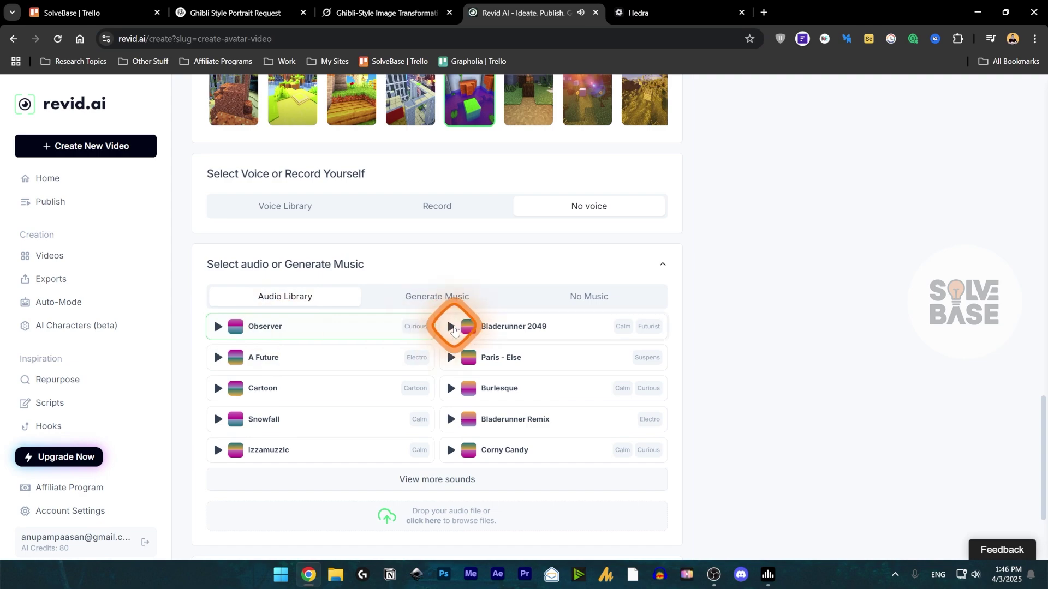
left_click(555, 330)
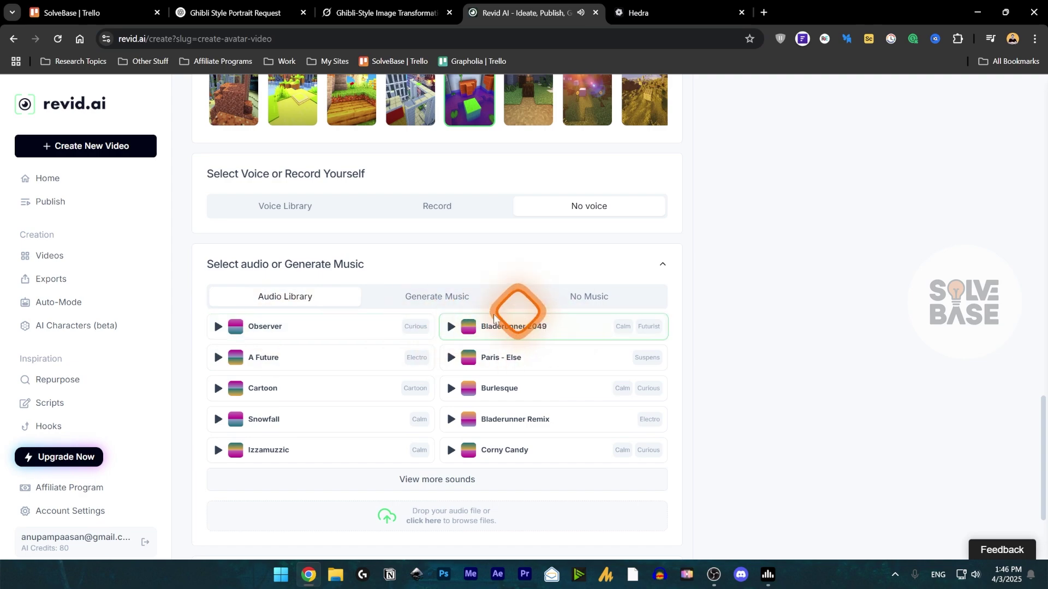
scroll(491, 354, "down", 2)
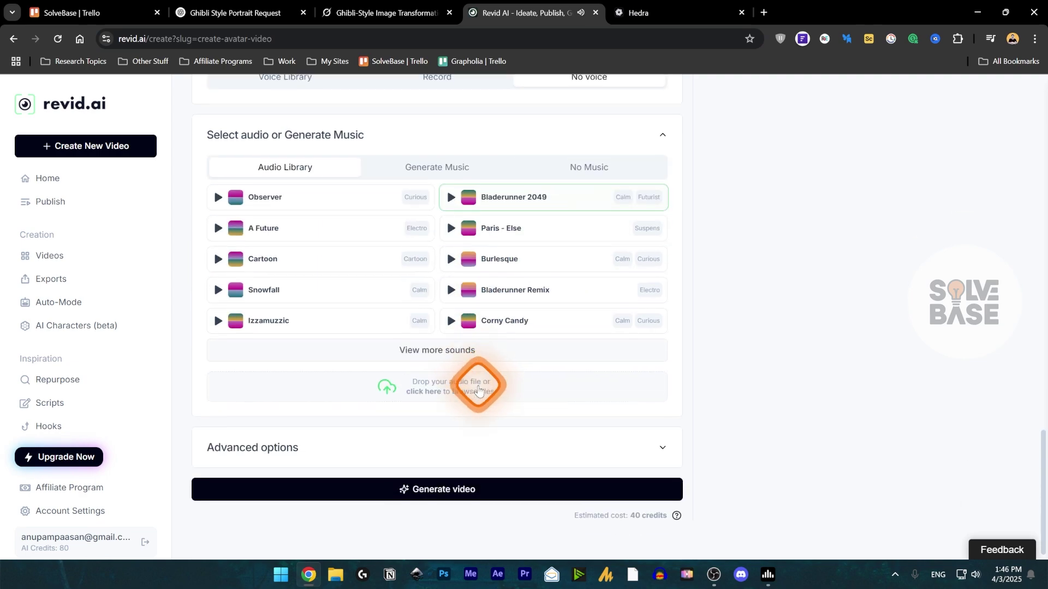
Set the video's screen ratio to 9 / 16 in the advanced options.
left_click(362, 454)
scroll(393, 397, "down", 2)
left_click(294, 352)
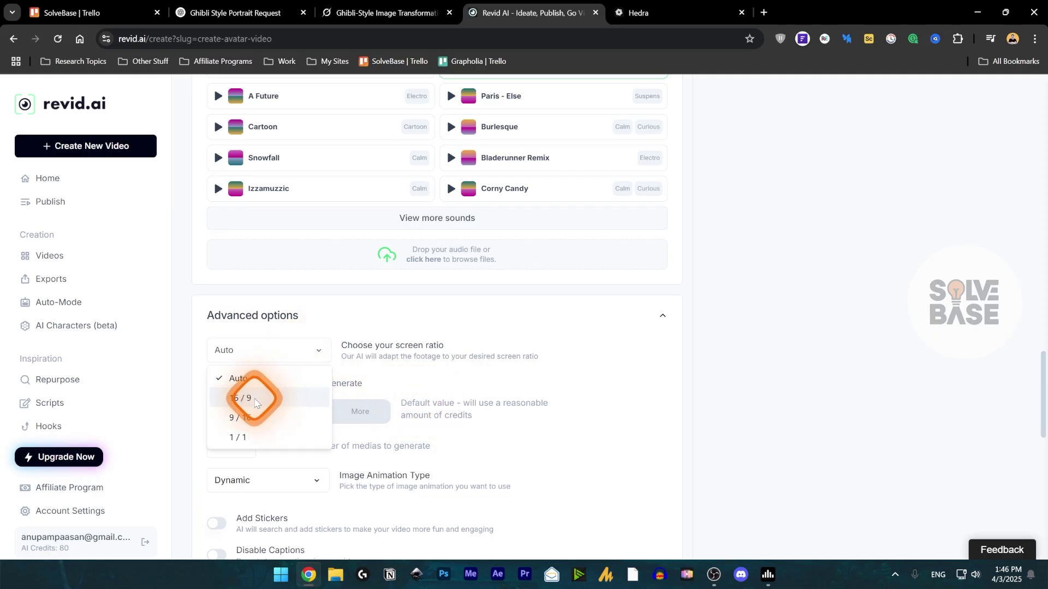
left_click(243, 417)
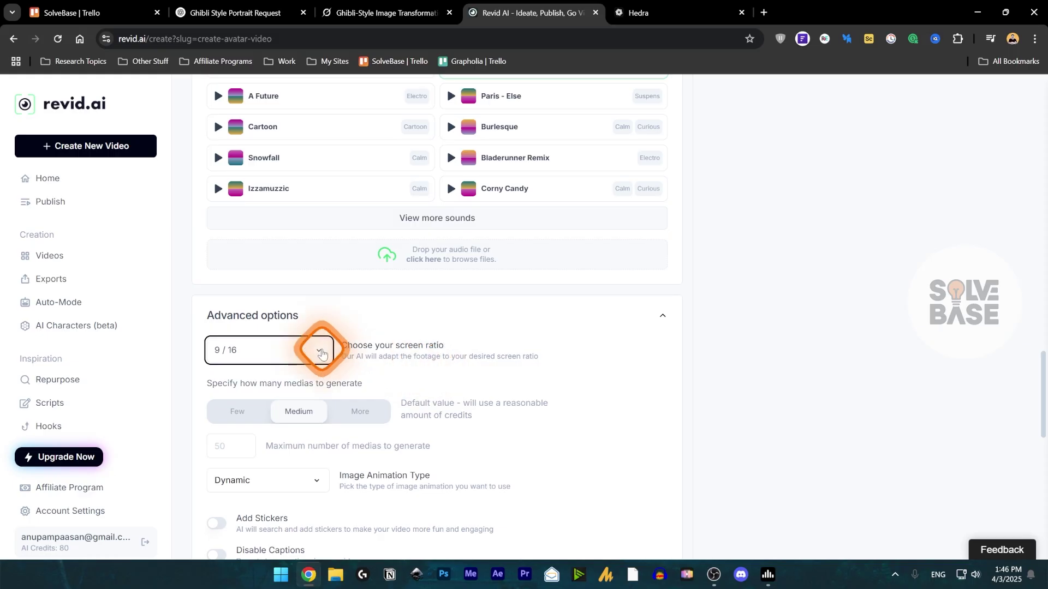
left_click(322, 353)
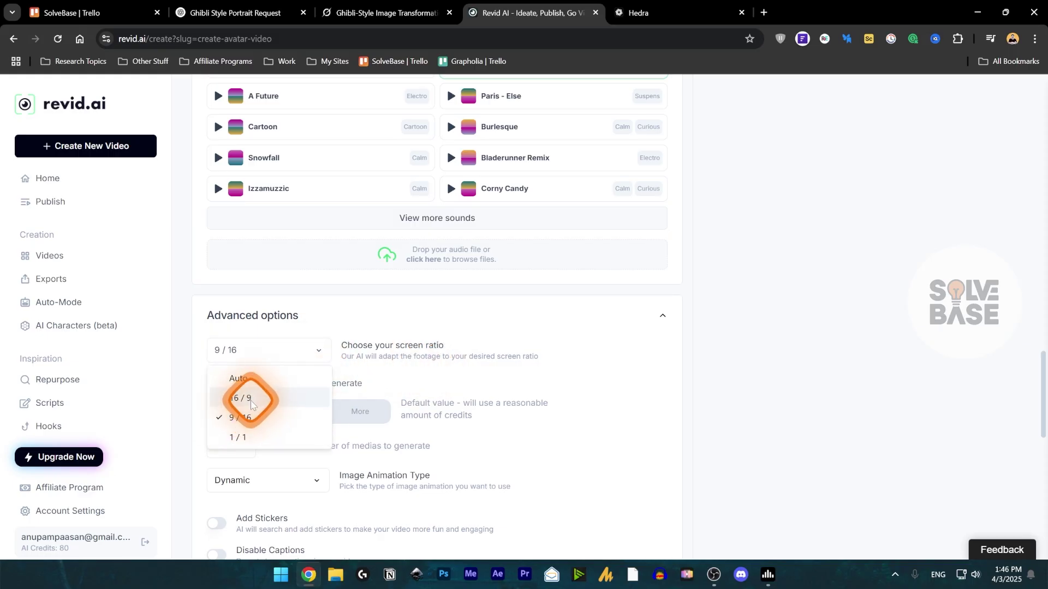
left_click(312, 343)
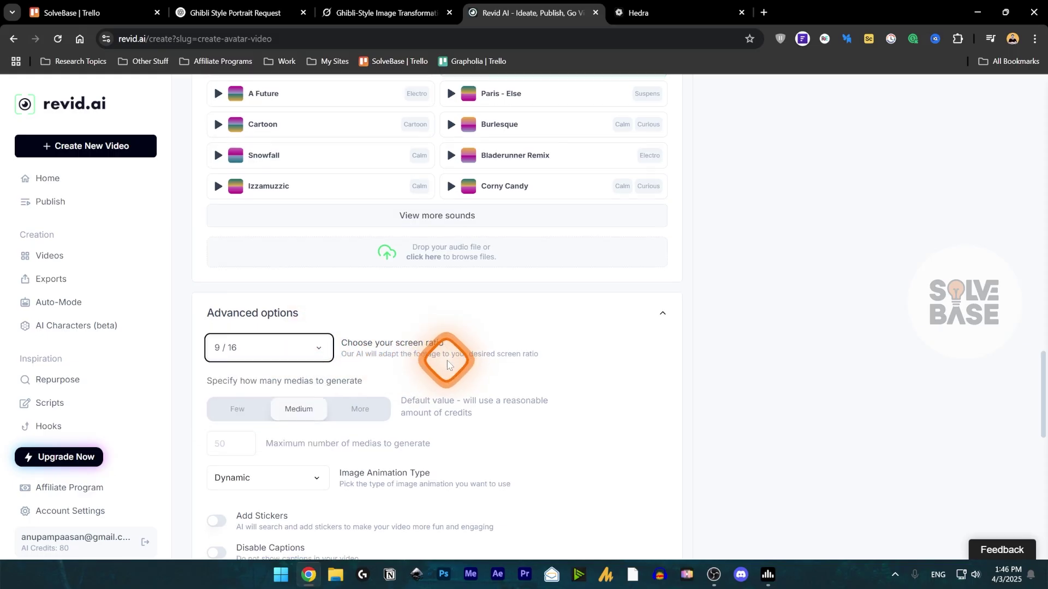
scroll(393, 357, "down", 2)
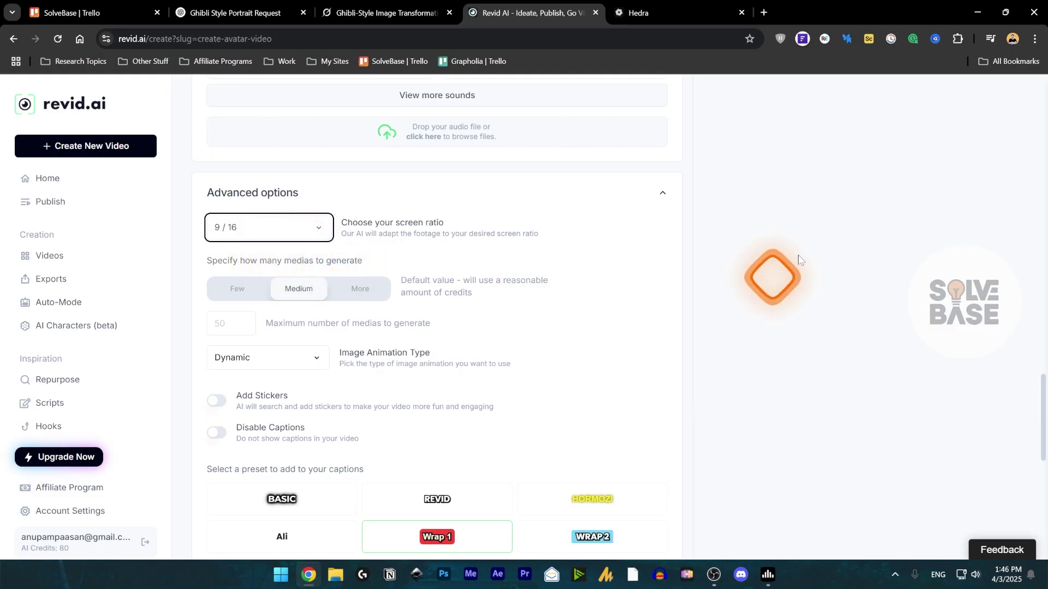
Set the amount of media to generate to Few and check the image animation types, leaving Dynamic selected.
left_click(1044, 276)
left_click_drag(1044, 276, 1044, 360)
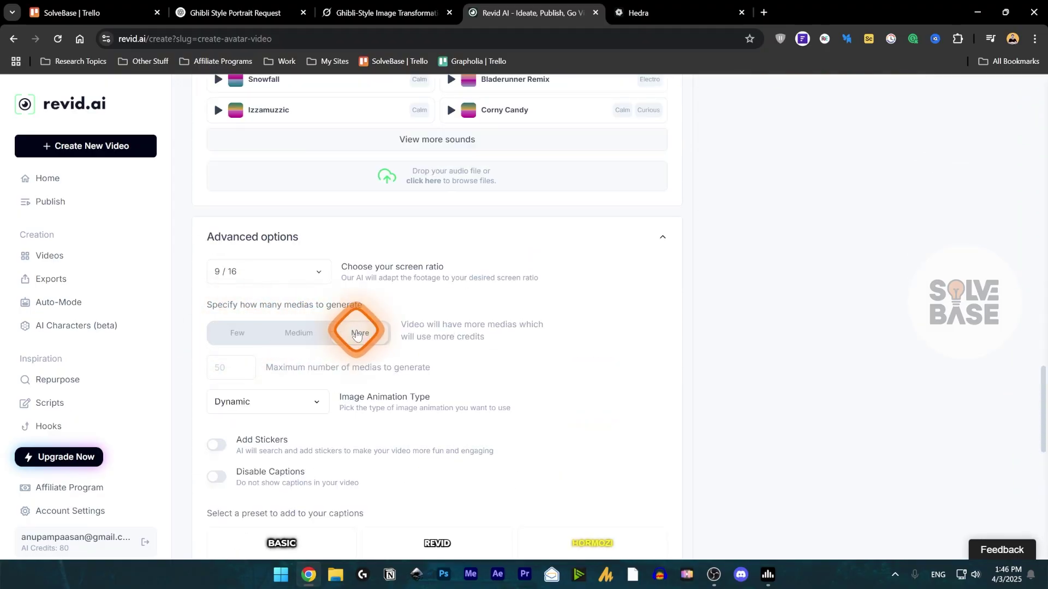
left_click(236, 332)
scroll(300, 332, "down", 2)
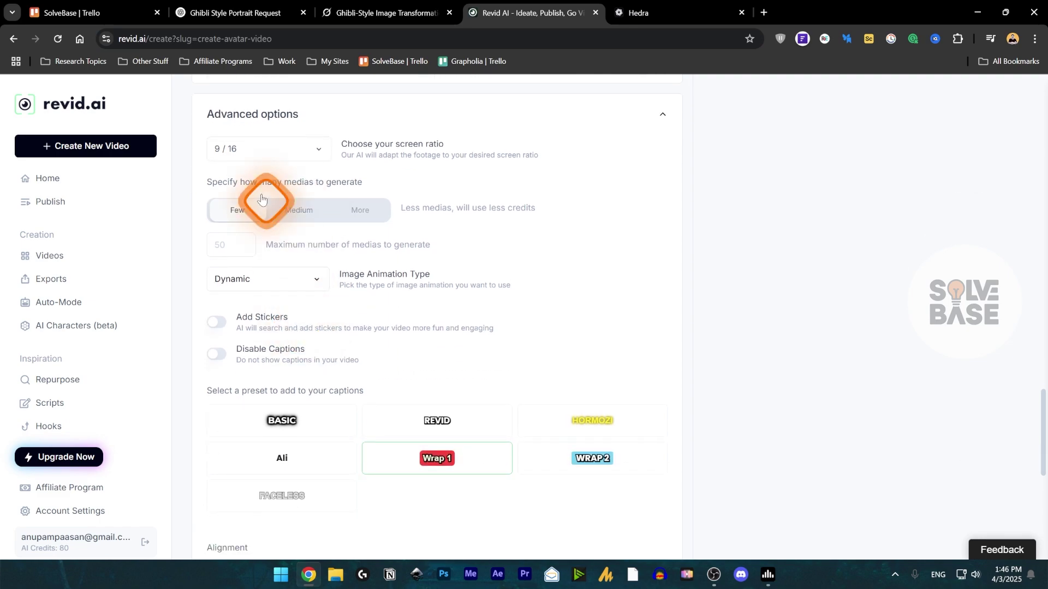
left_click(314, 277)
left_click(276, 346)
scroll(407, 315, "down", 1)
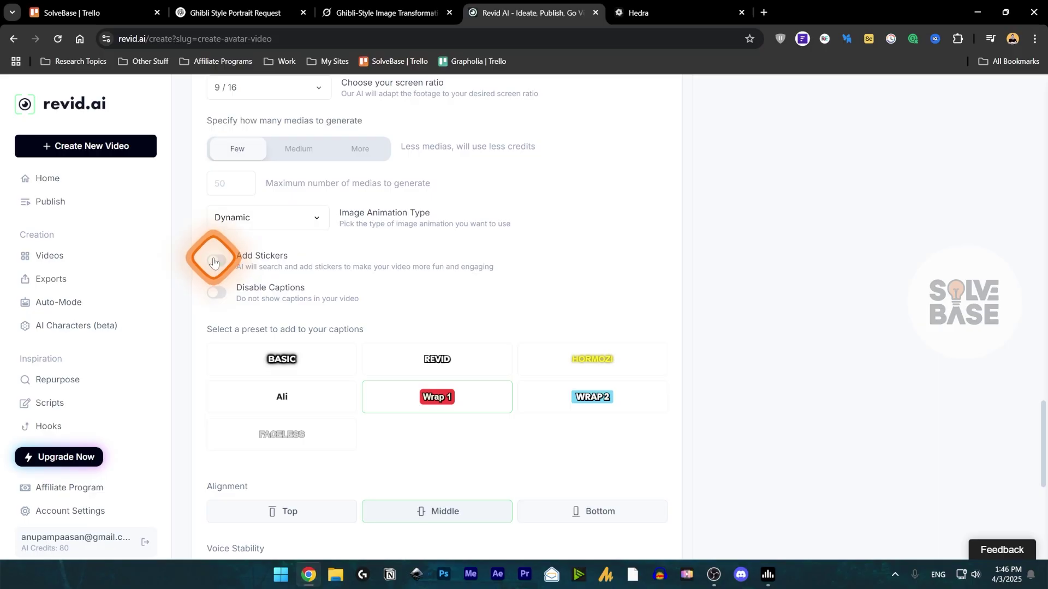
Enable Add Stickers and style the captions with the Ali preset and Bottom alignment.
left_click(213, 261)
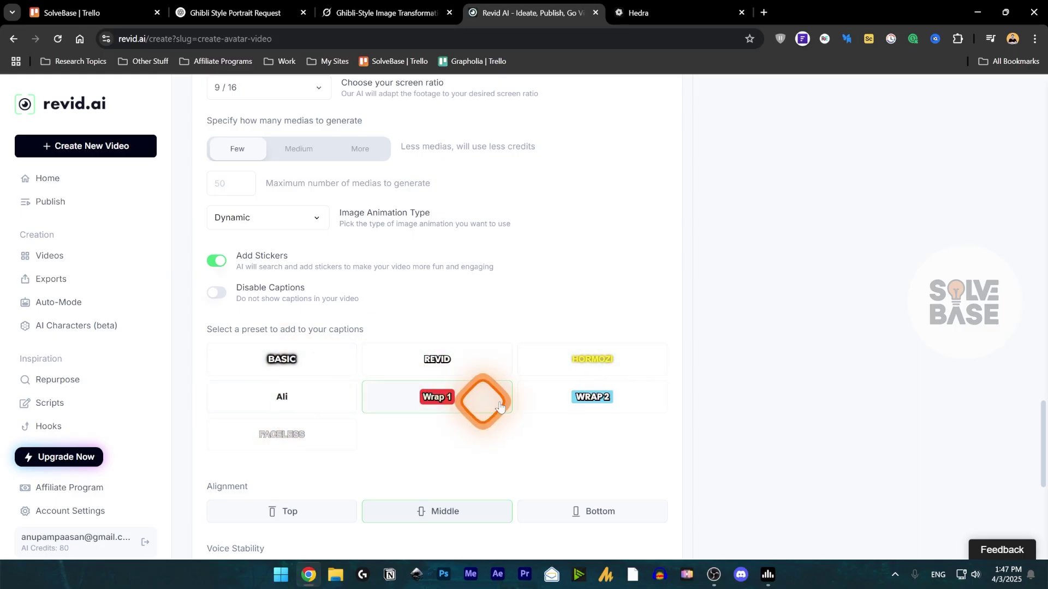
left_click(282, 397)
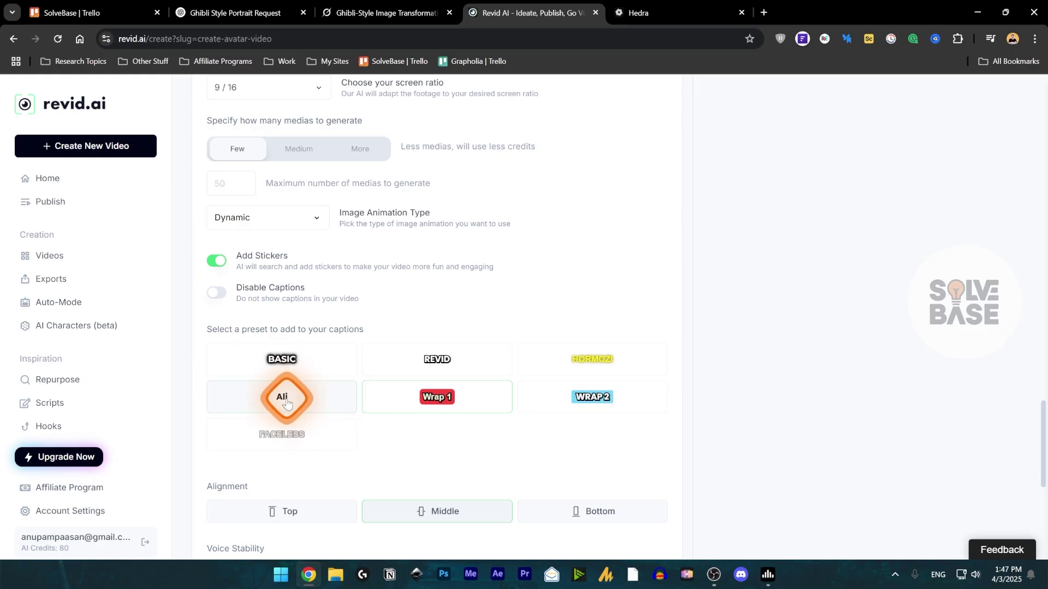
scroll(382, 423, "down", 2)
scroll(338, 419, "down", 1)
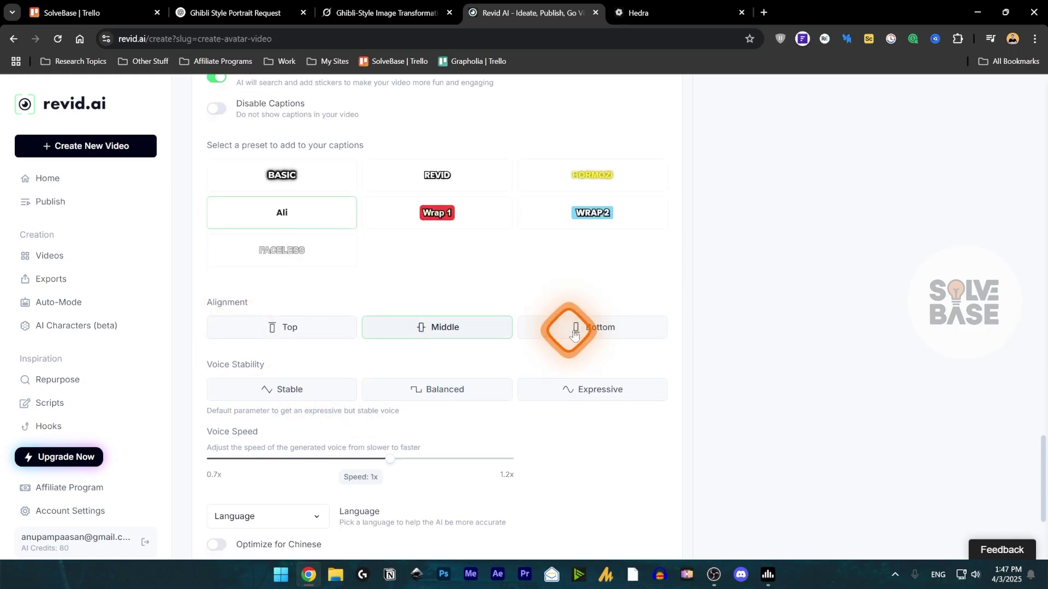
left_click(551, 327)
scroll(373, 354, "down", 1)
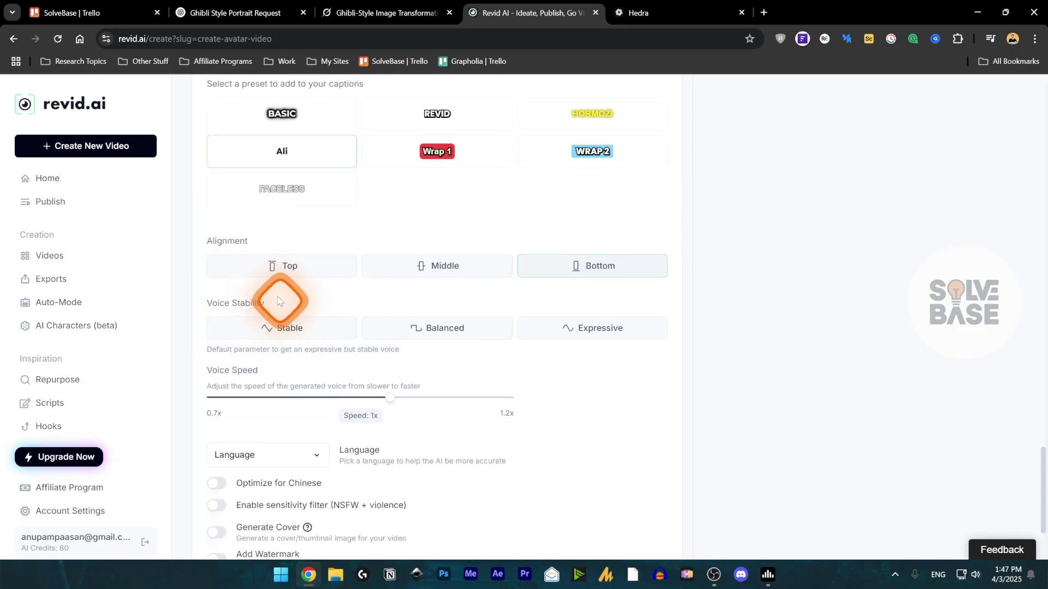
Set the voice stability to Balanced and the voice speed to 1.05x.
left_click(464, 335)
scroll(374, 370, "down", 2)
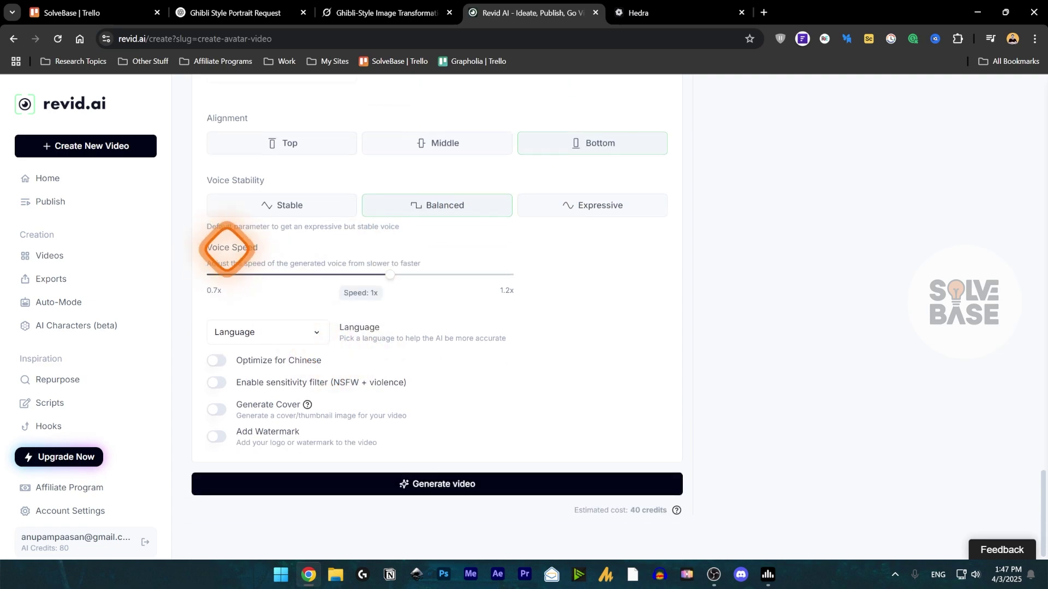
left_click_drag(373, 274, 419, 274)
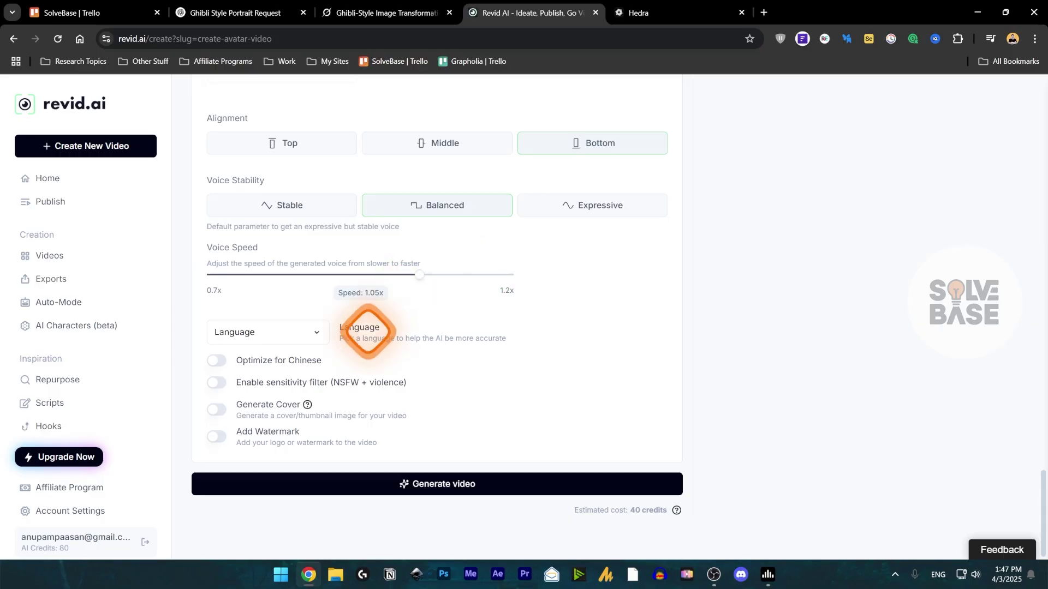
Set the language to English and enable Generate Cover for the video after reading its explanation.
left_click(288, 328)
left_click(418, 326)
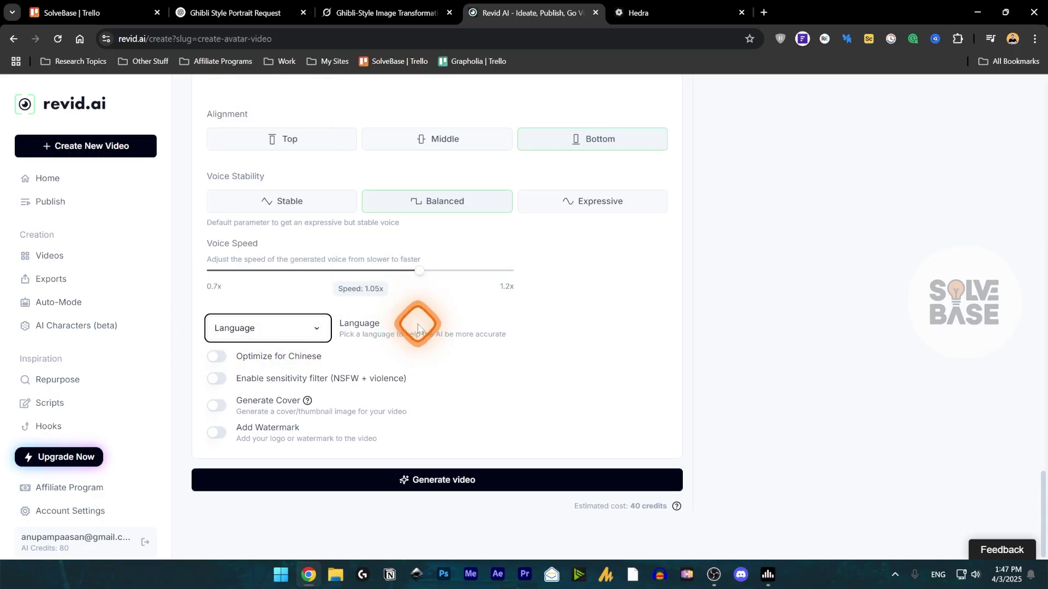
left_click(276, 330)
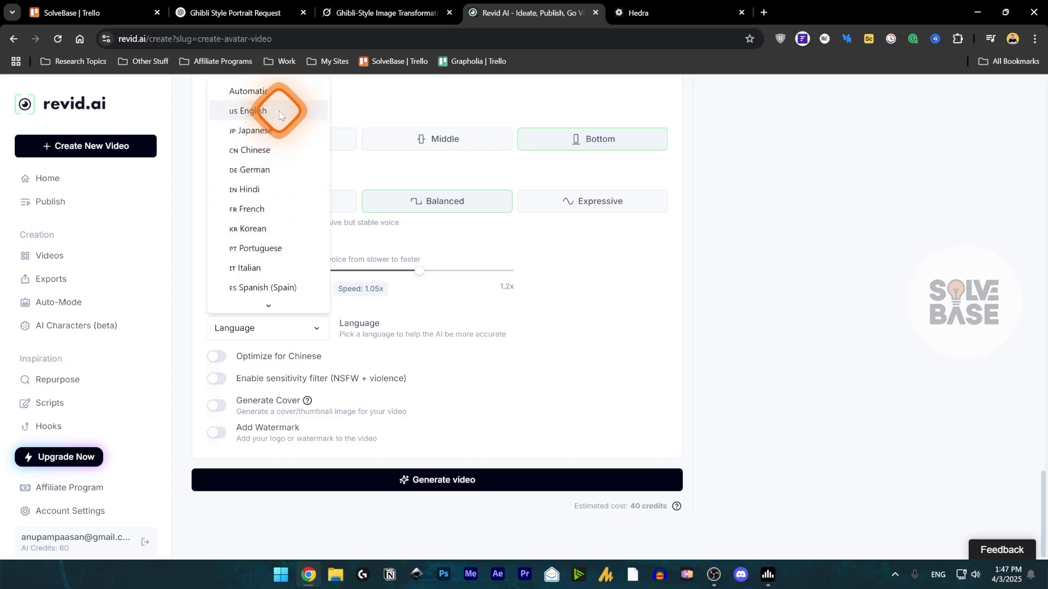
left_click(279, 112)
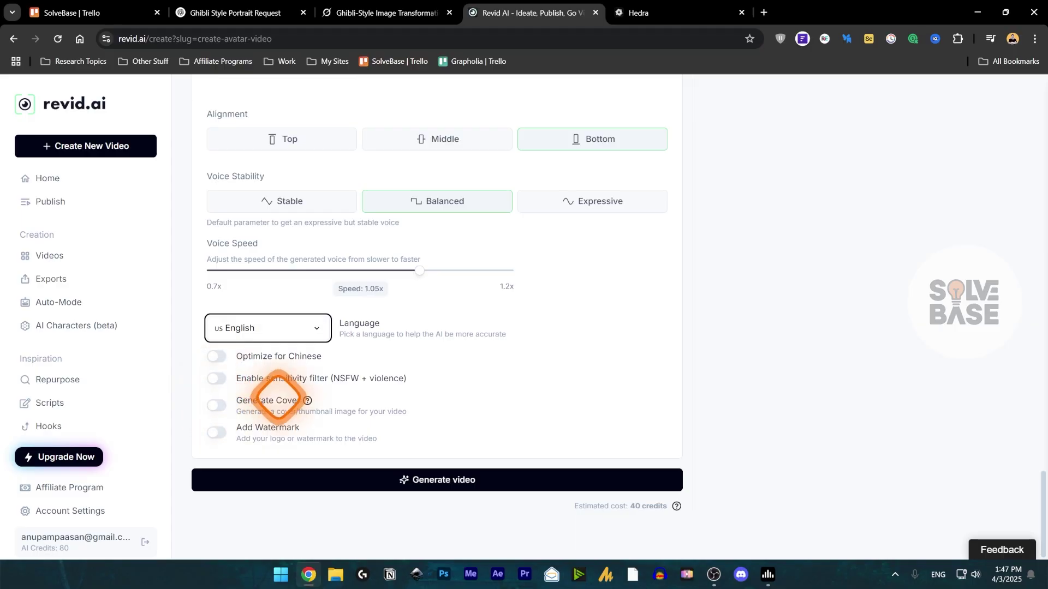
mouse_move(308, 401)
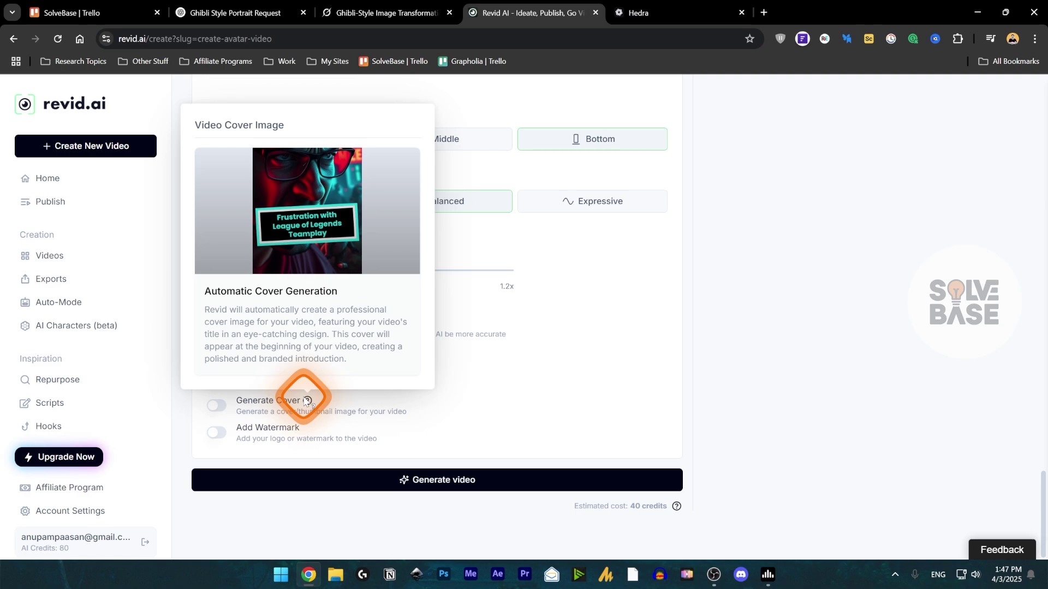
left_click(215, 404)
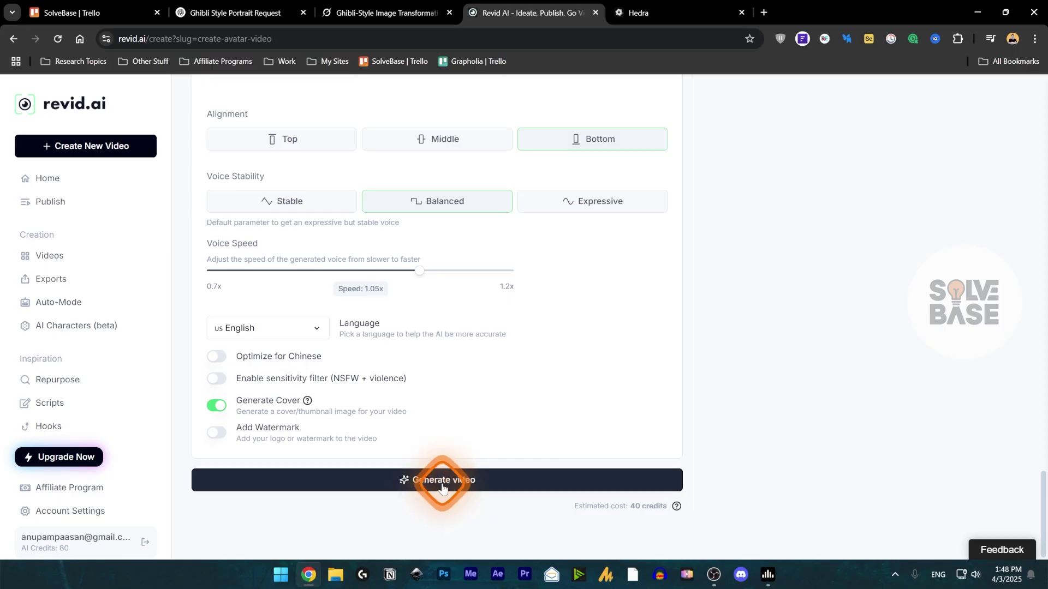
Review the script, avatar and option settings once more and generate the talking avatar video.
scroll(701, 453, "up", 8)
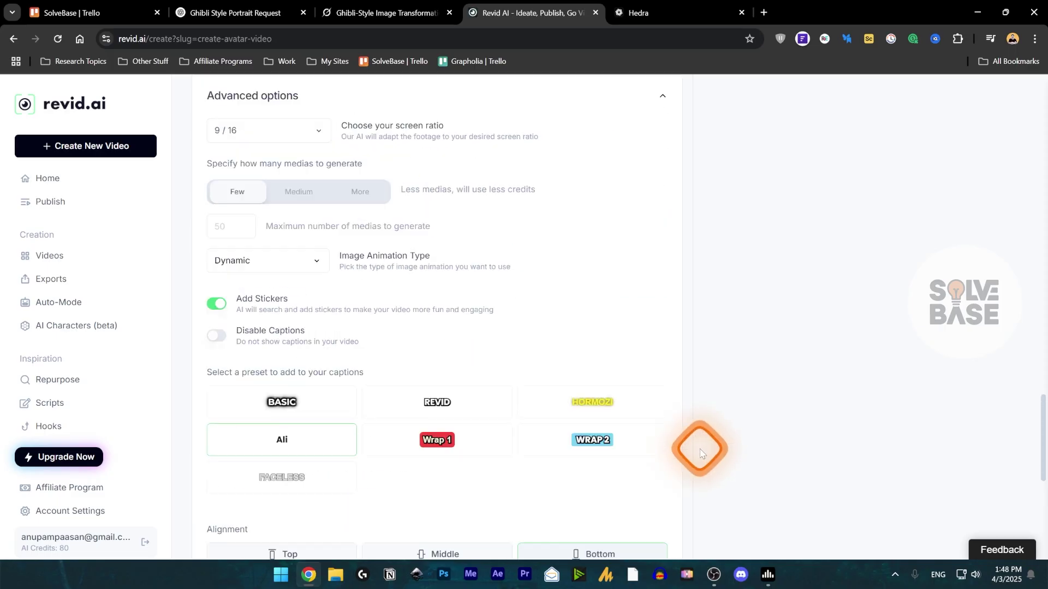
scroll(701, 453, "up", 15)
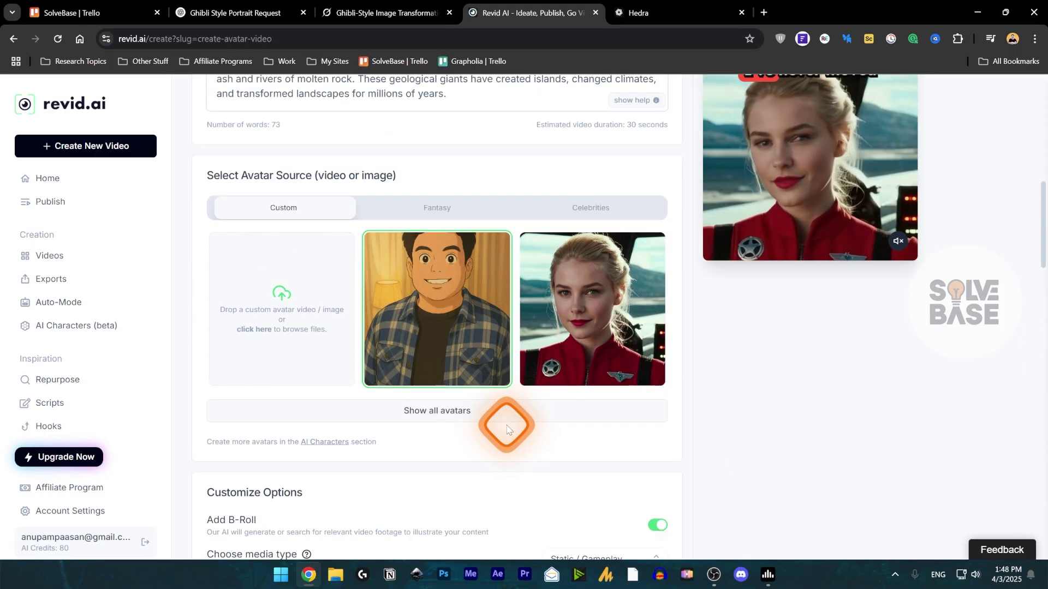
scroll(659, 421, "up", 6)
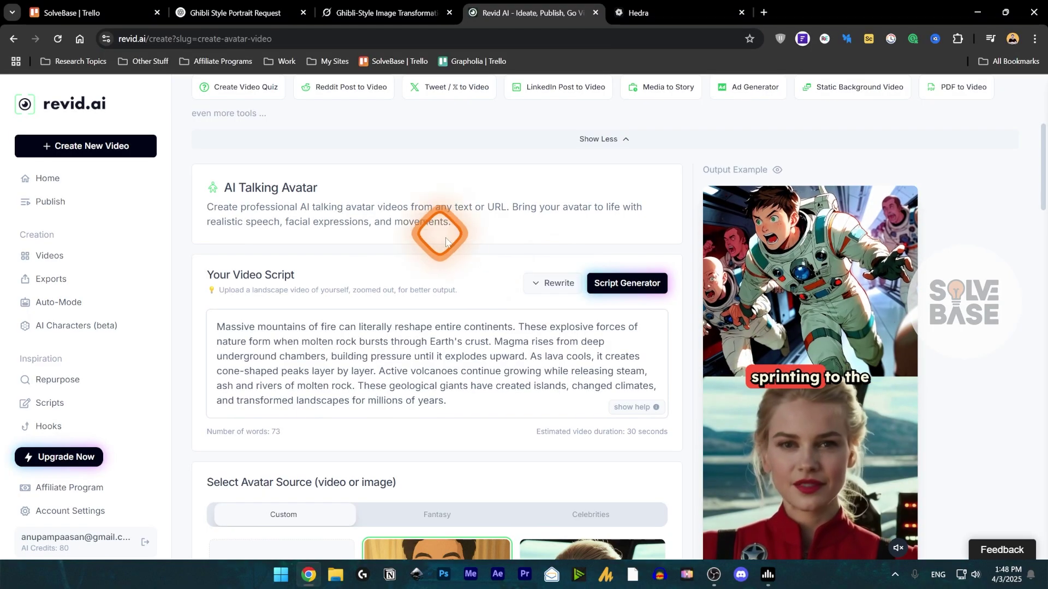
scroll(703, 437, "down", 20)
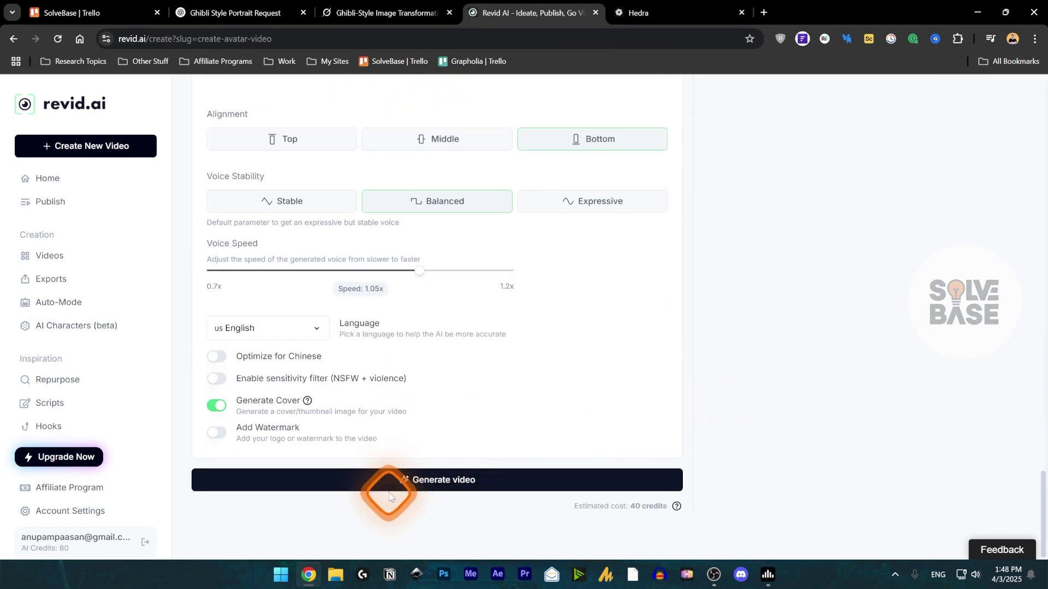
left_click(389, 493)
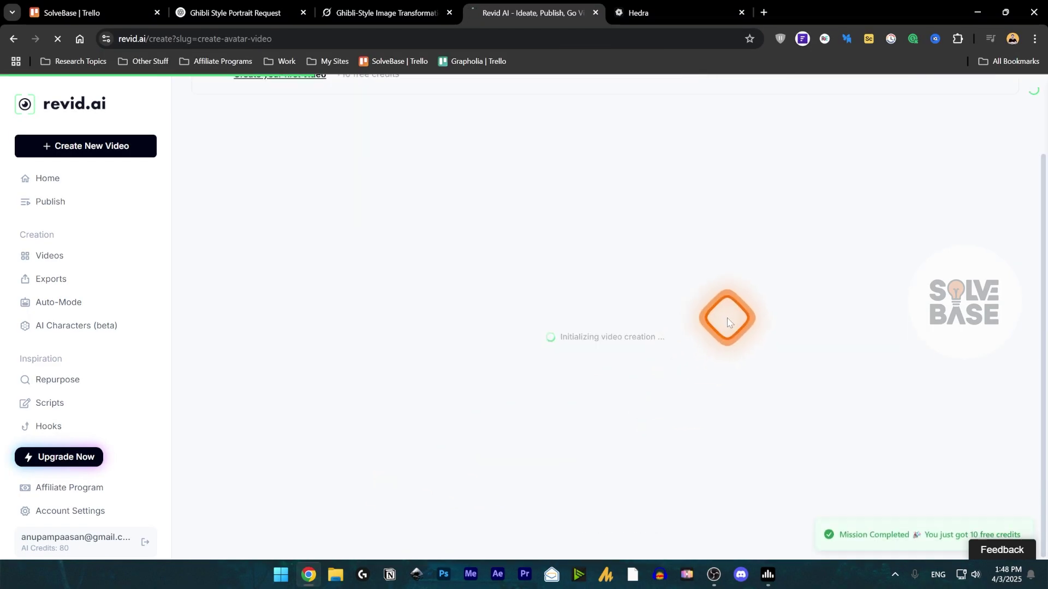
Answer the onboarding survey with Google as the referral source, leave the goal blank, and continue to the videos list.
left_click(423, 299)
left_click(424, 322)
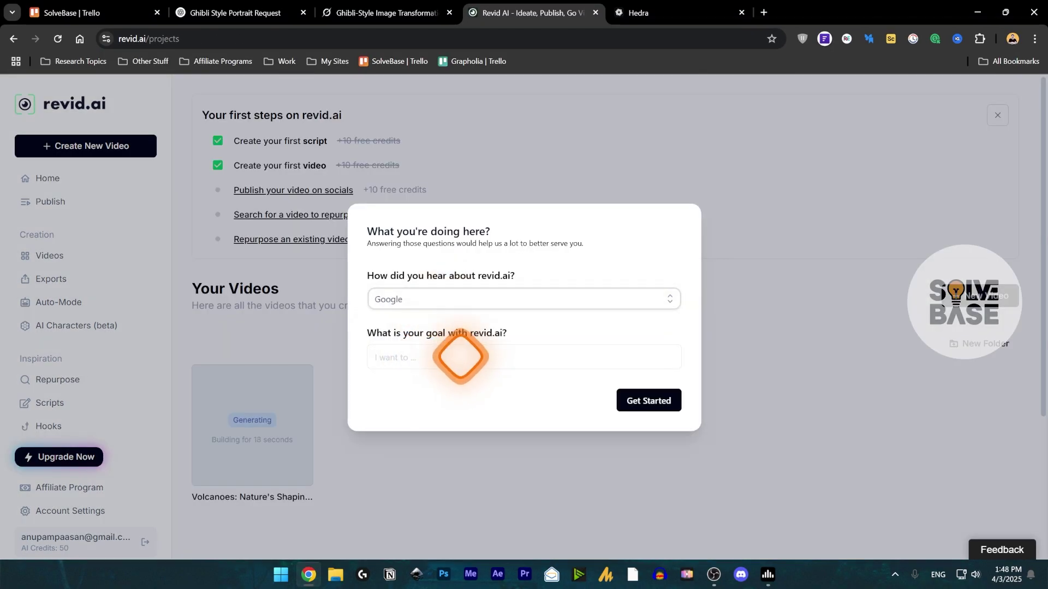
left_click(634, 391)
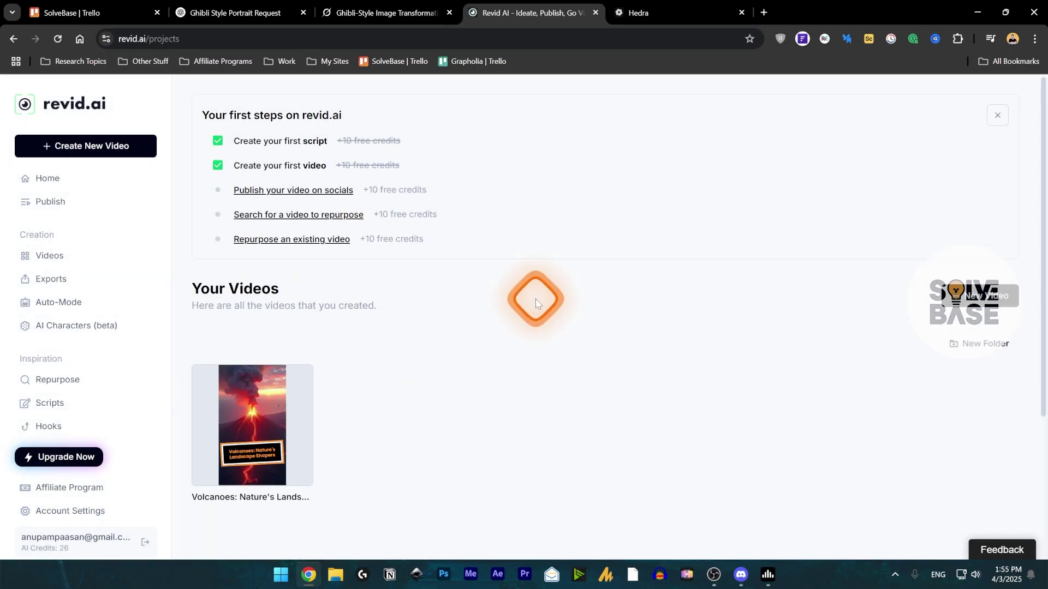
Open the Volcanoes video in the editor and examine its audio options, including music and sound effects, the slide options and the project settings.
left_click(249, 403)
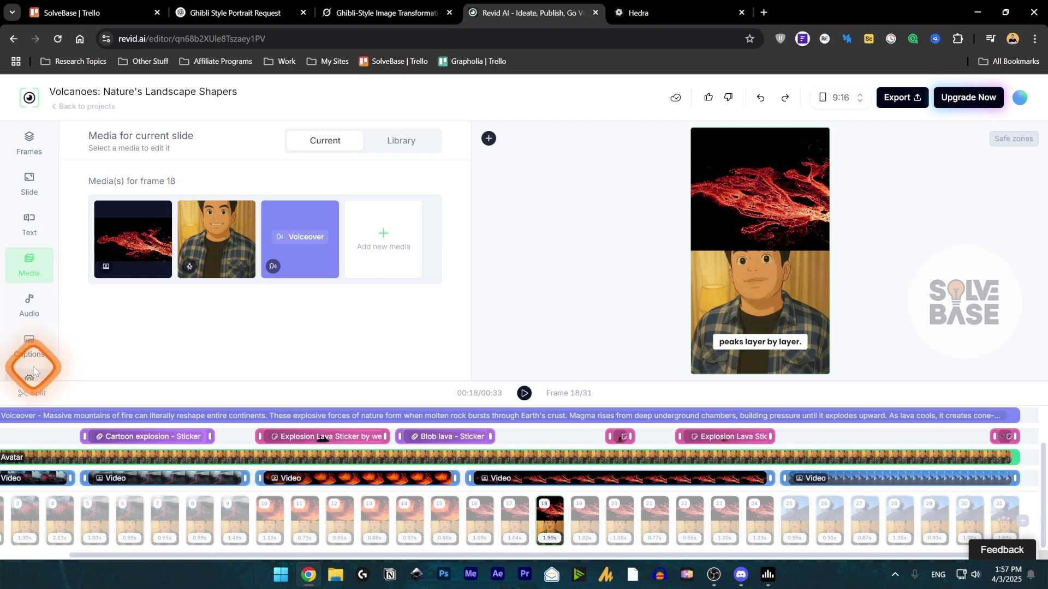
scroll(34, 371, "down", 1)
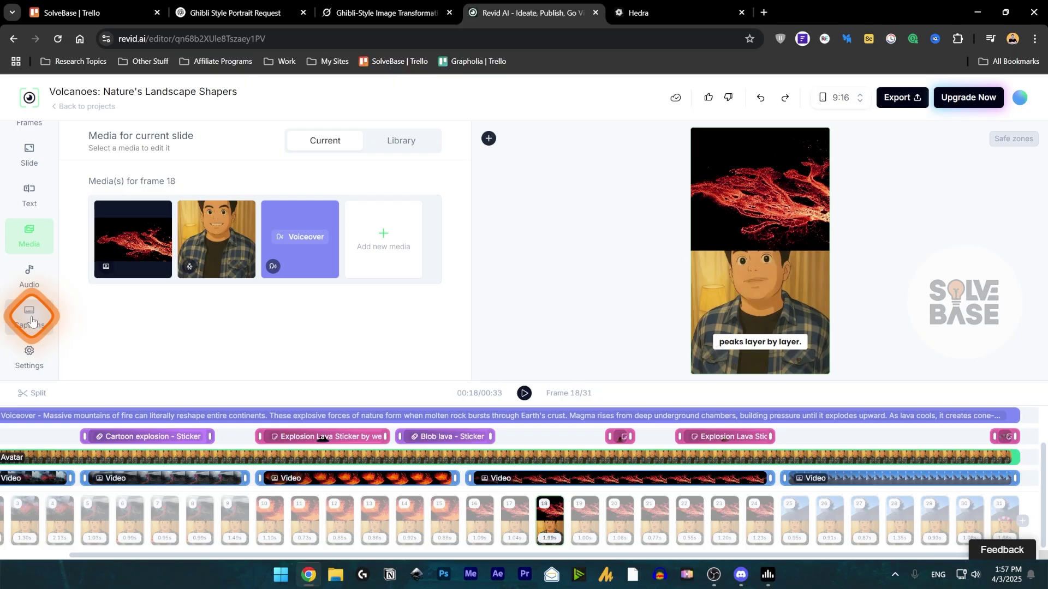
left_click(29, 275)
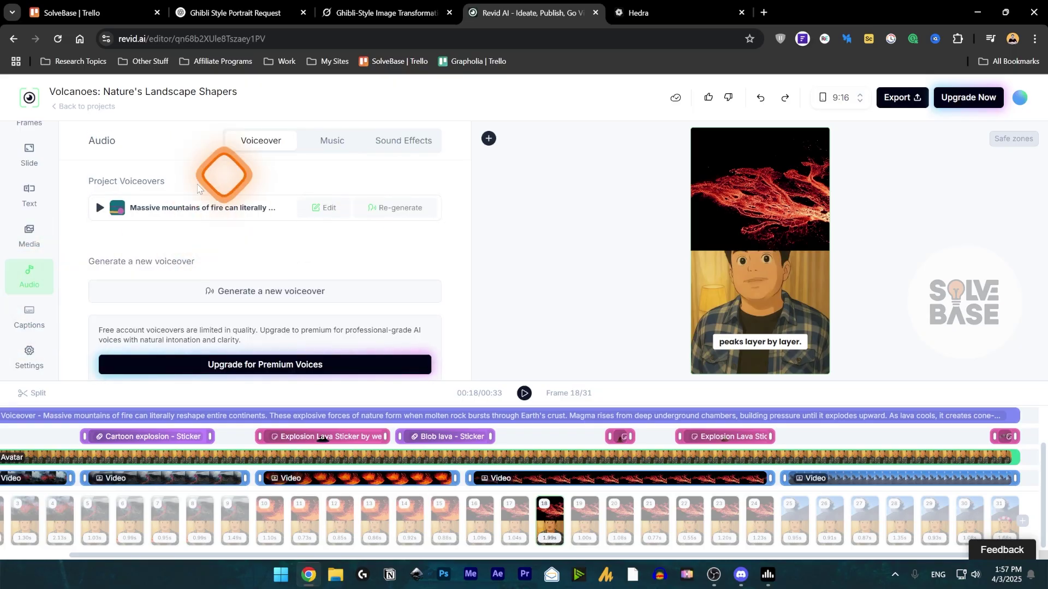
left_click(332, 140)
left_click(403, 140)
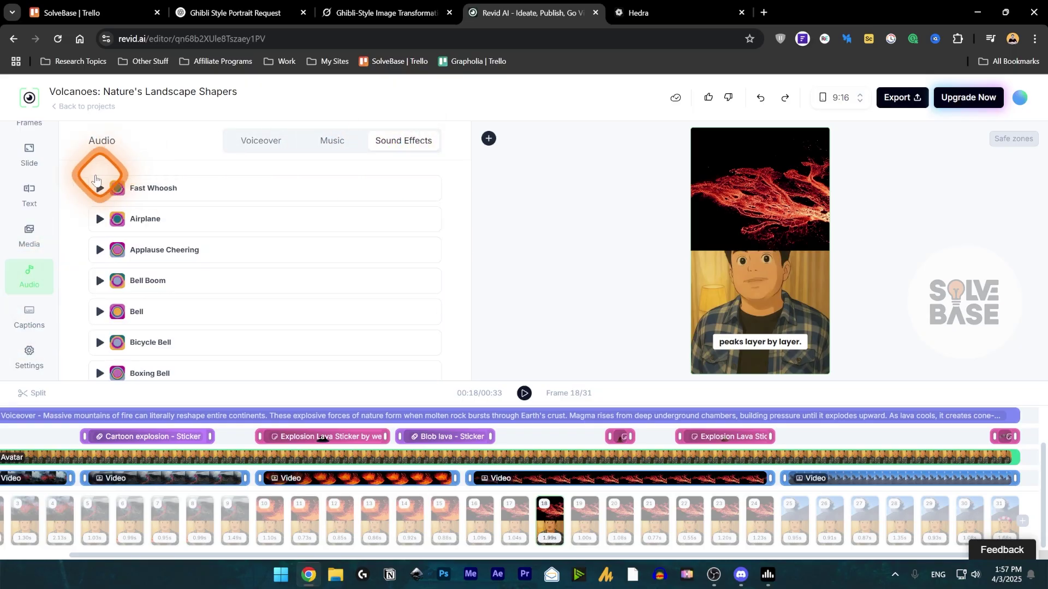
left_click(29, 191)
left_click(29, 154)
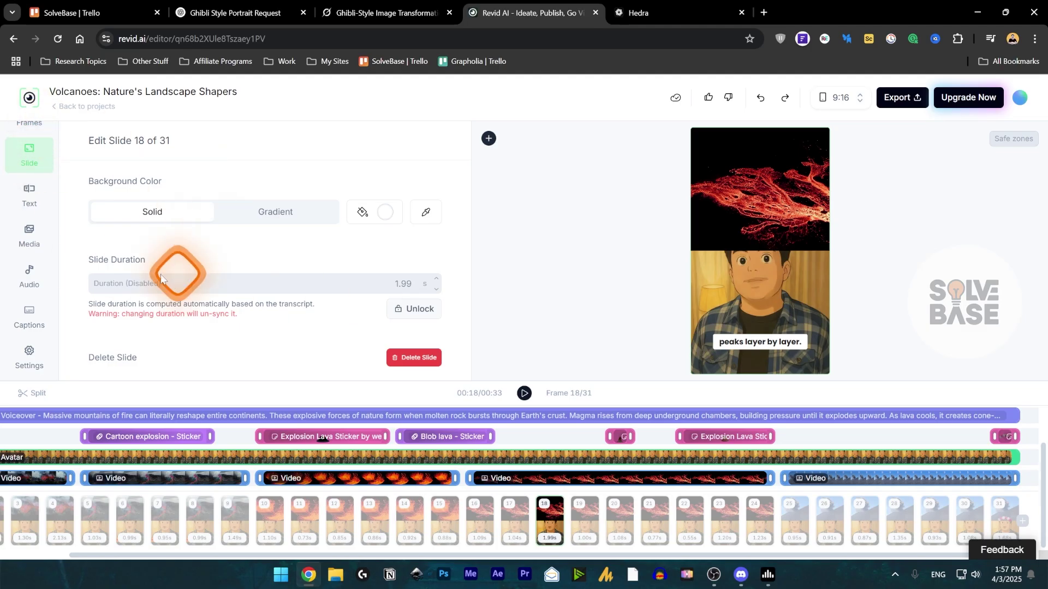
left_click(29, 354)
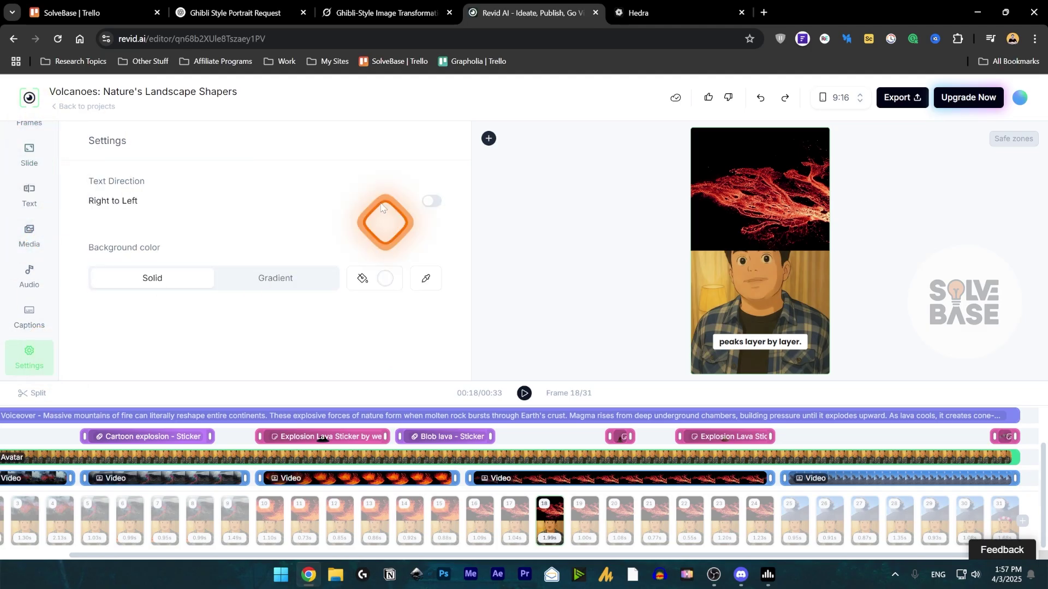
Switch to ChatGPT, download the generated Ghibli-style portrait and return to Hedra's video creation page.
key("ctrl+Tab")
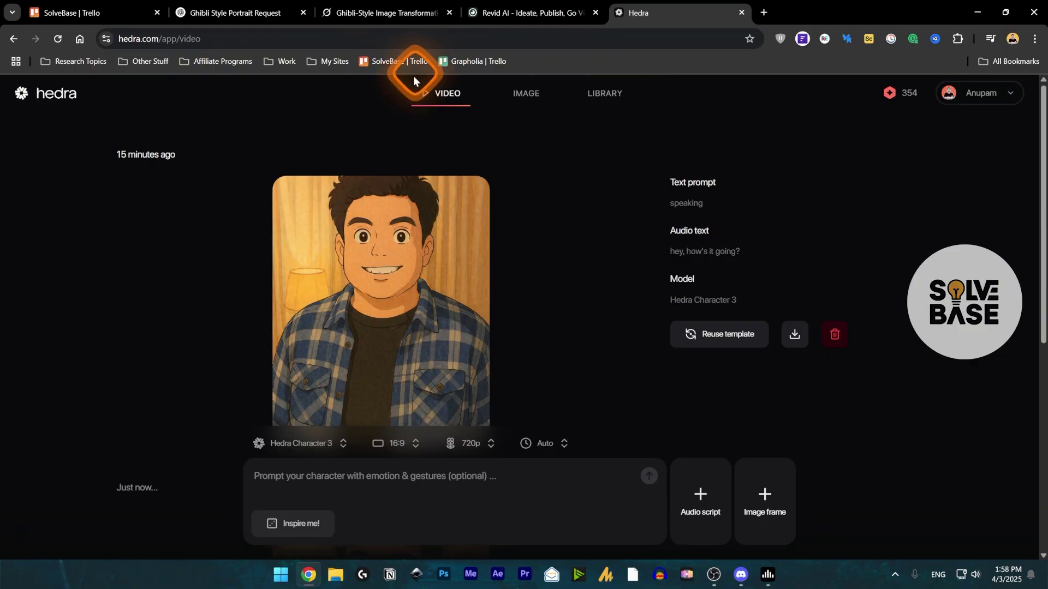
left_click(235, 12)
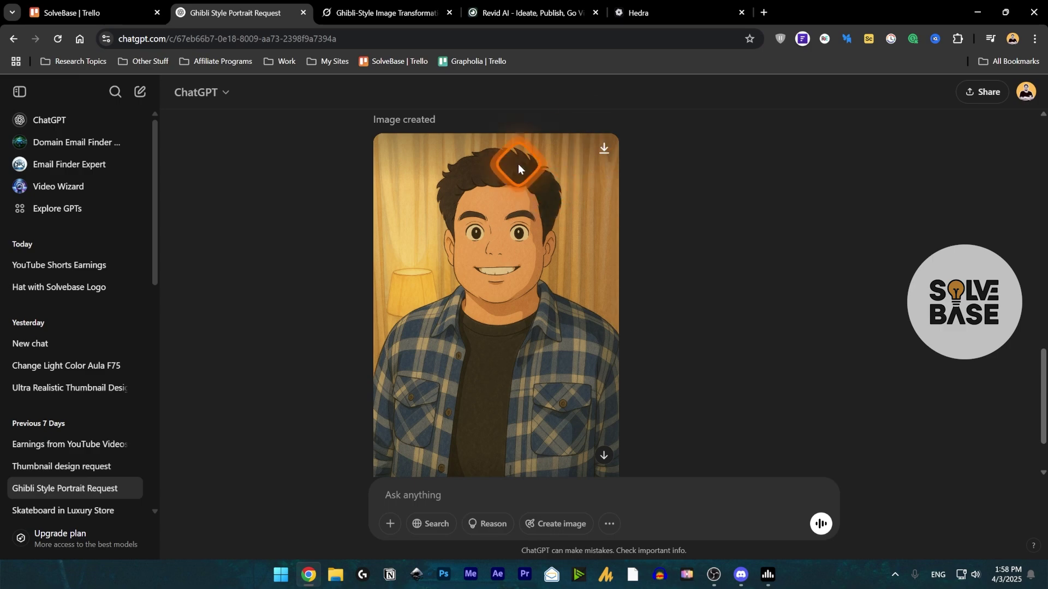
left_click(604, 151)
left_click(643, 10)
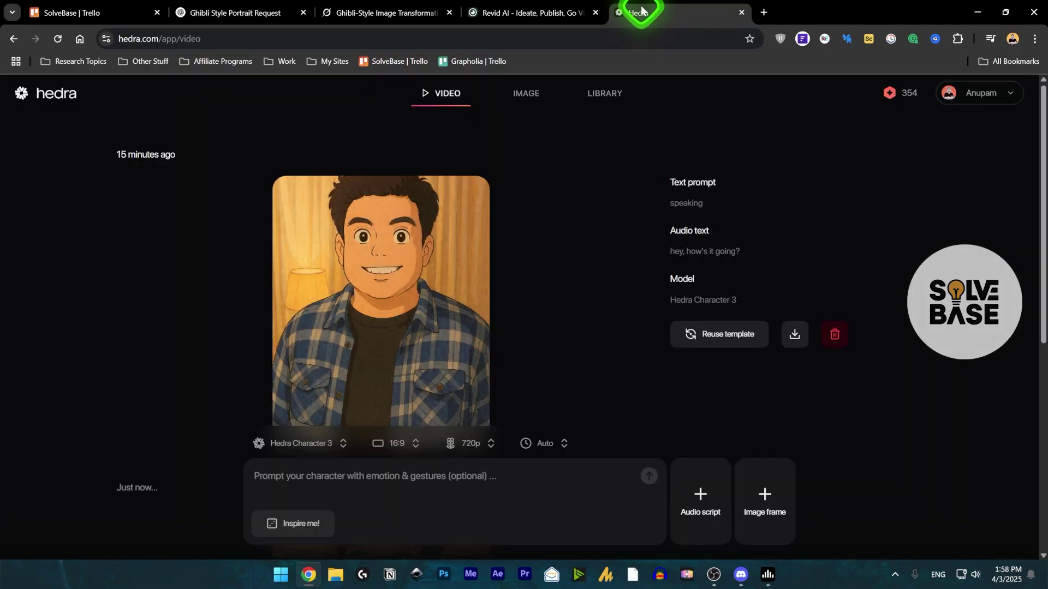
left_click(246, 11)
left_click(644, 7)
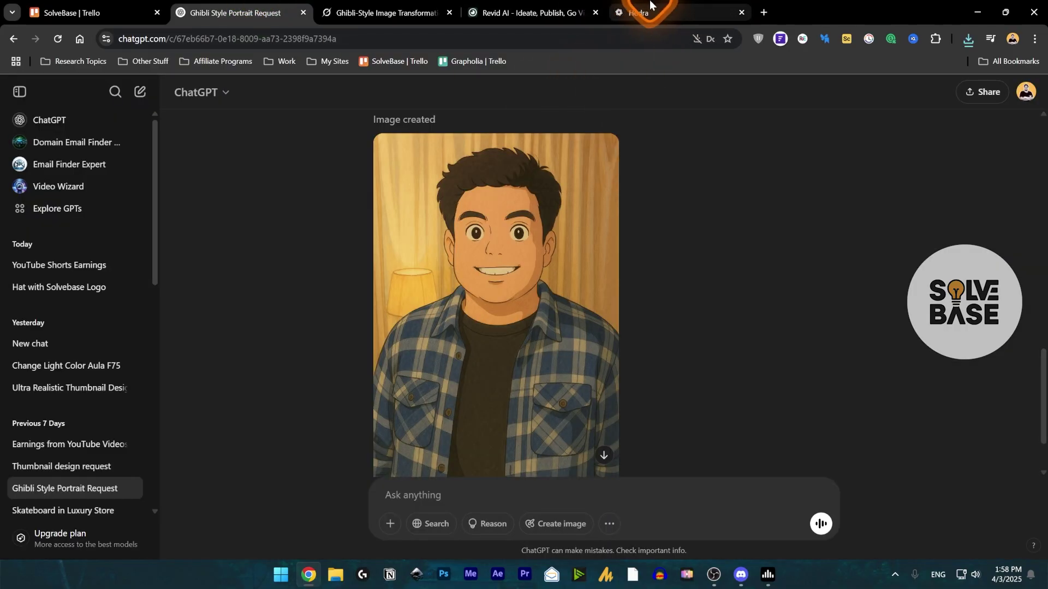
Enter the character prompt "speaking and blinking" and upload the downloaded Ghibli-style portrait as the image frame.
left_click(410, 224)
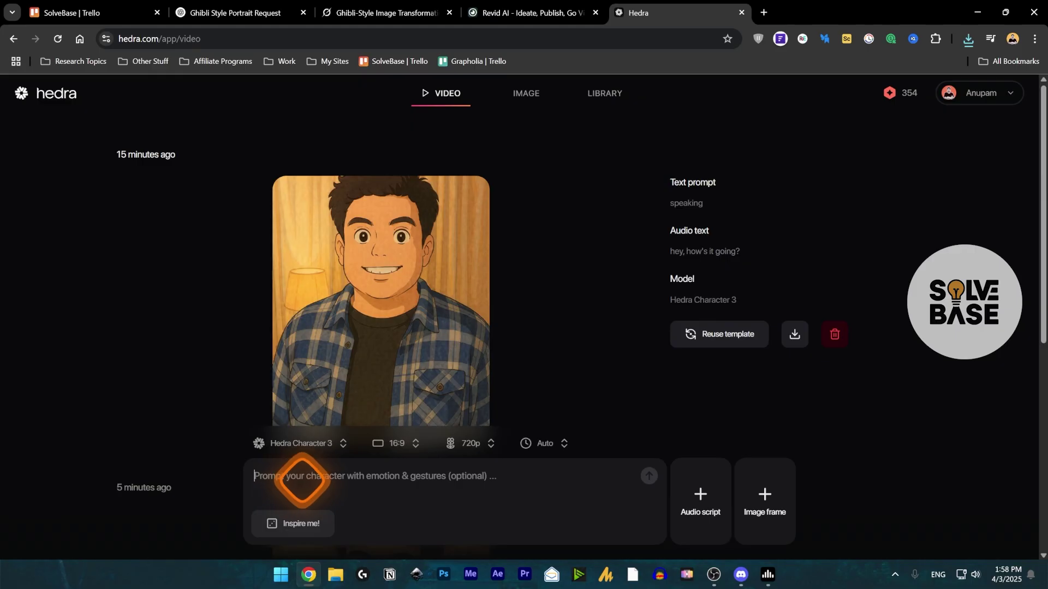
type("speaking and blinking")
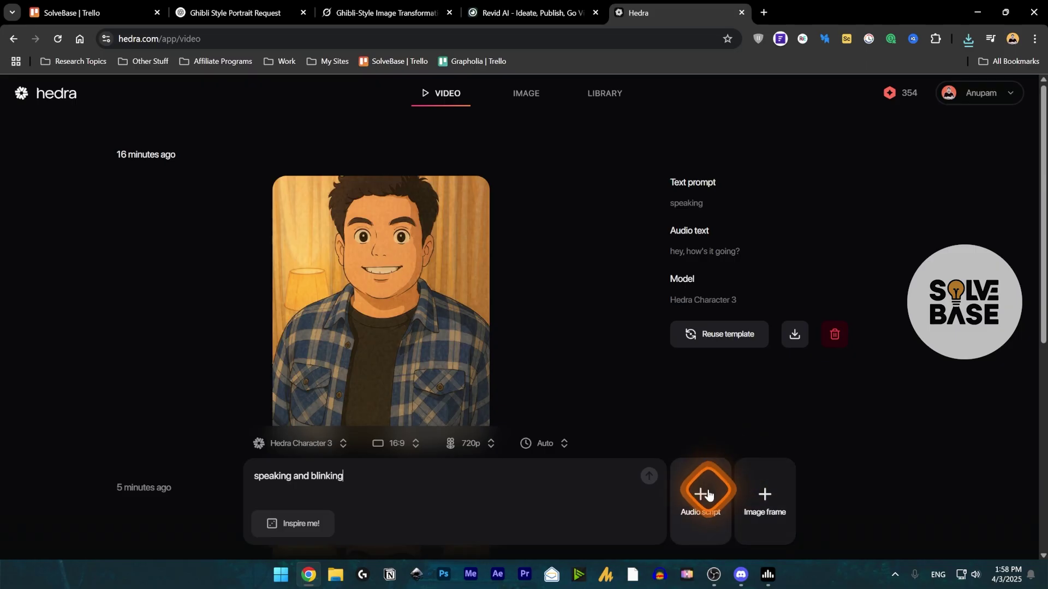
left_click(767, 496)
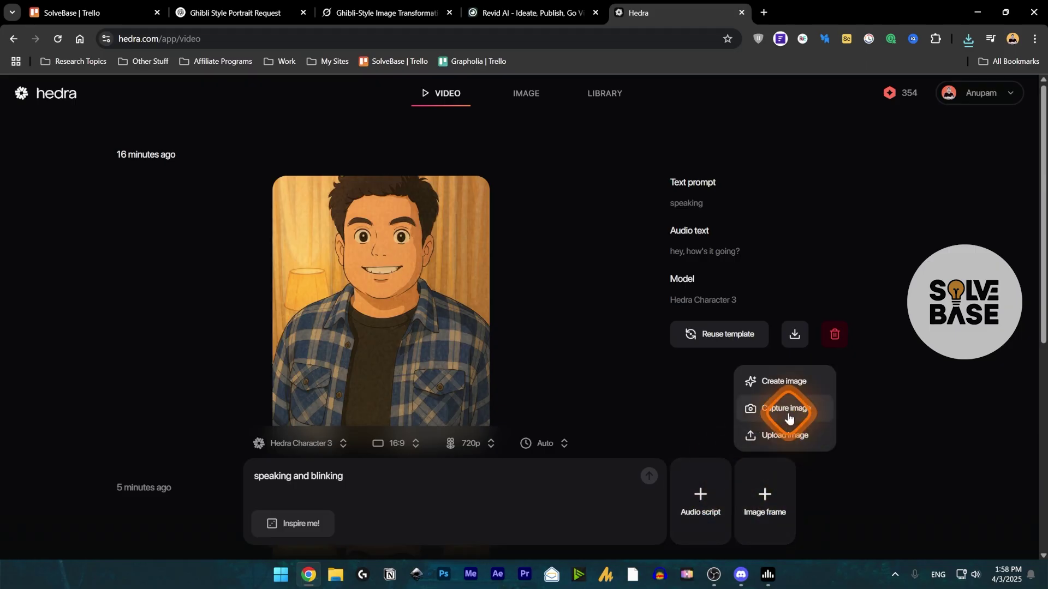
left_click(786, 445)
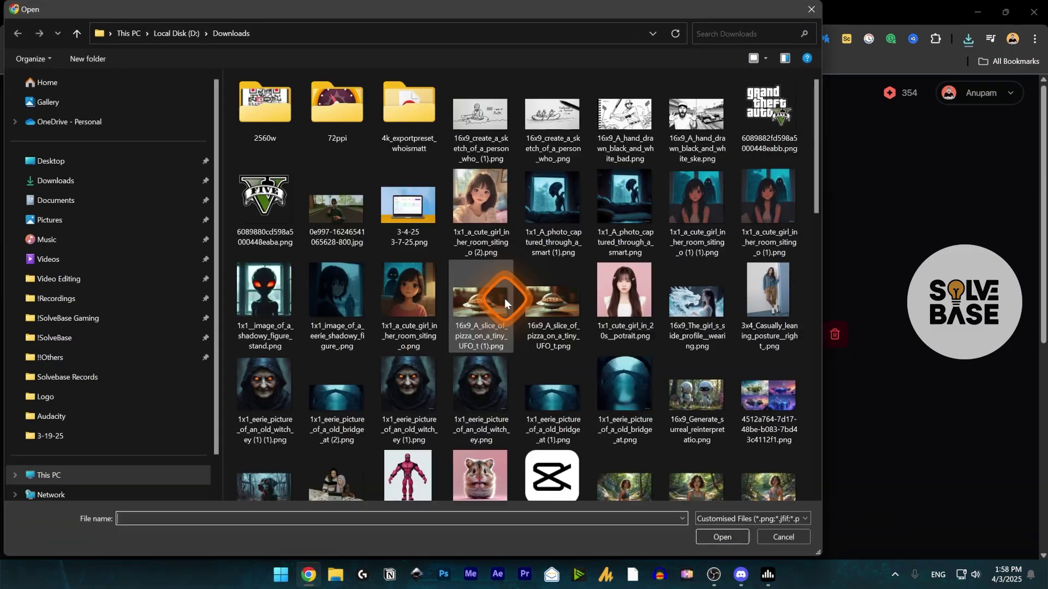
key("Escape")
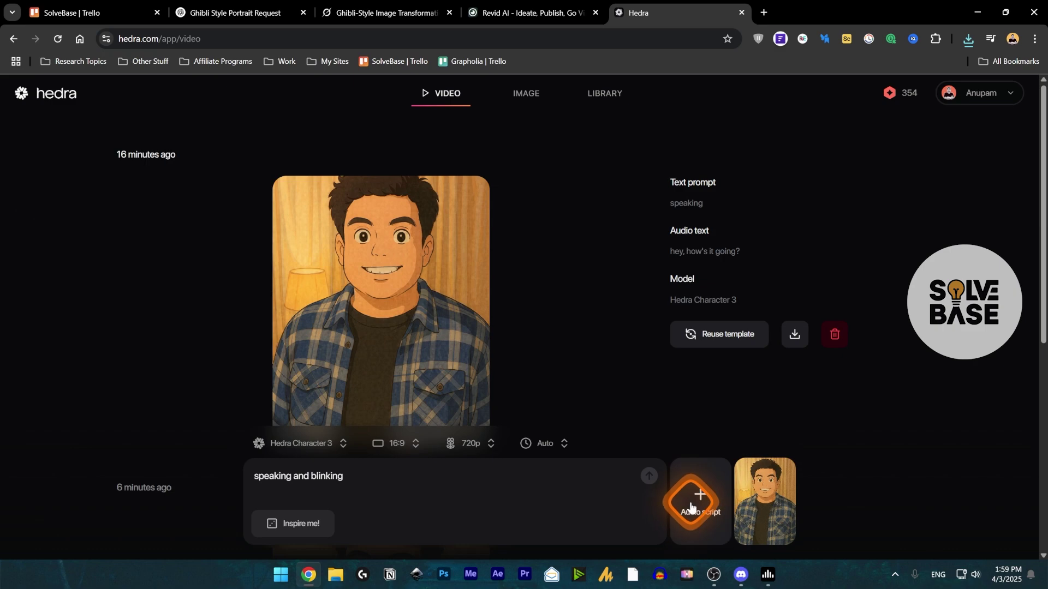
Open speech generation for the audio script, browse the available voices and preview the Alice voice.
left_click(691, 503)
left_click(718, 443)
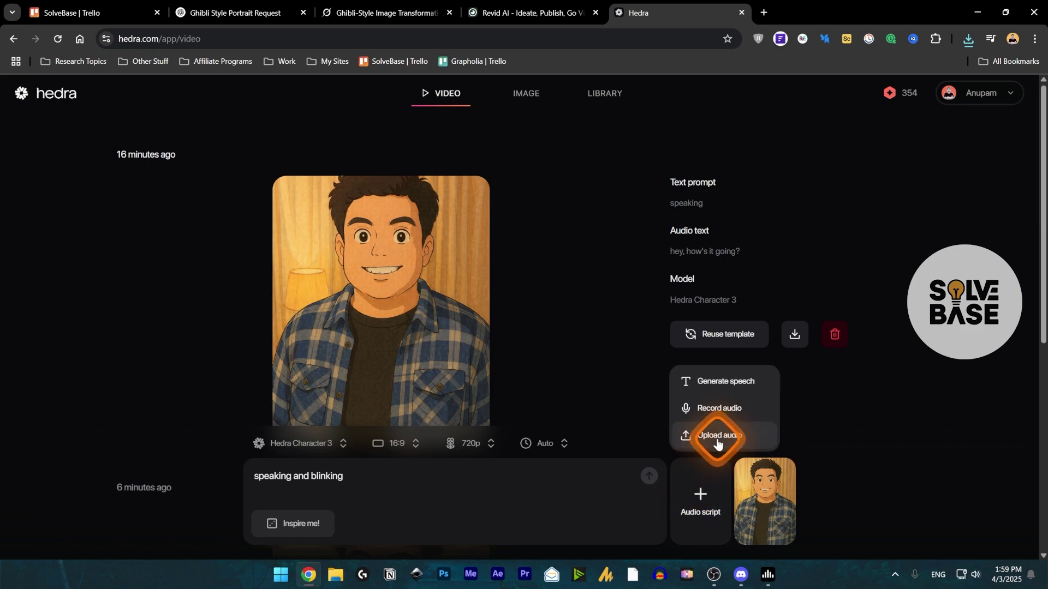
left_click(710, 414)
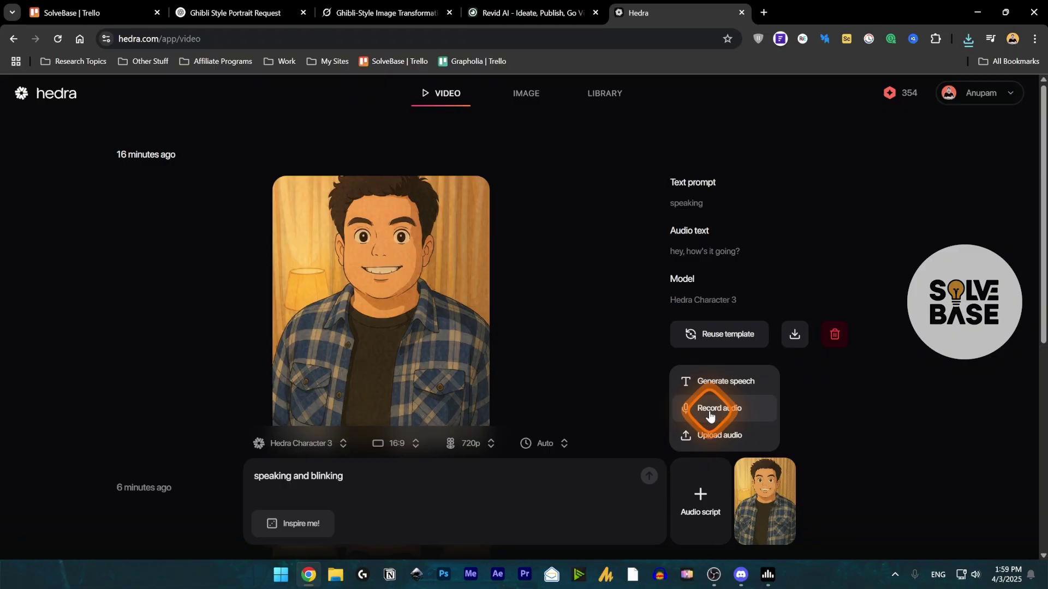
left_click(723, 383)
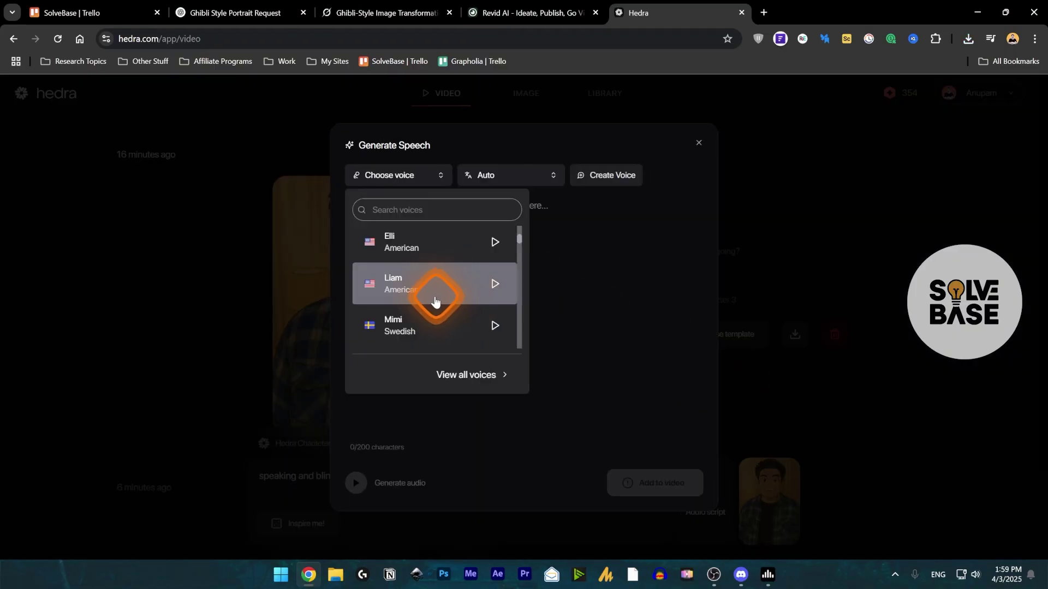
scroll(428, 287, "up", 1)
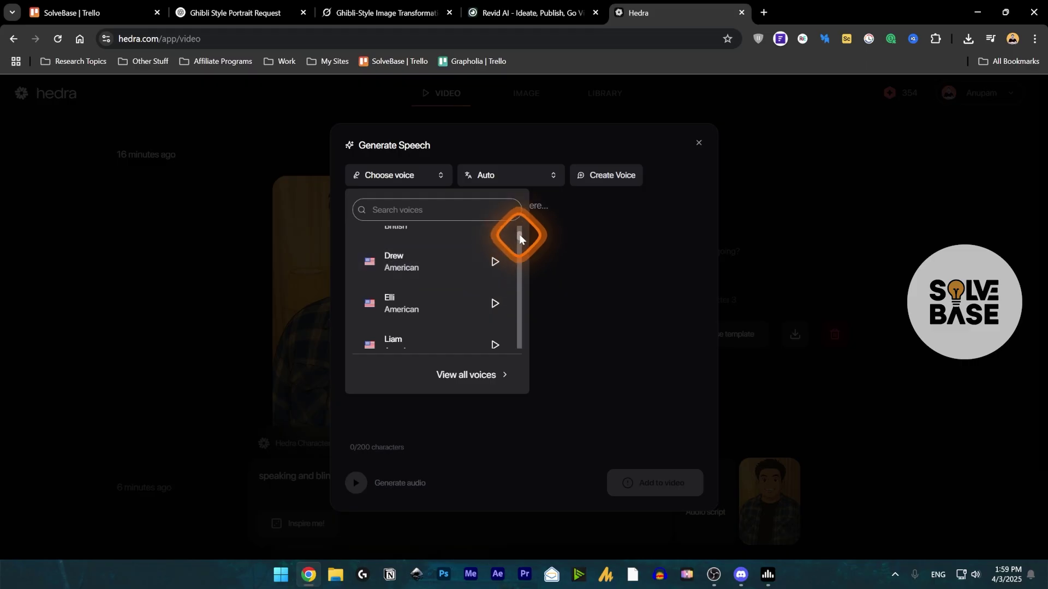
scroll(519, 240, "down", 5)
scroll(517, 259, "down", 3)
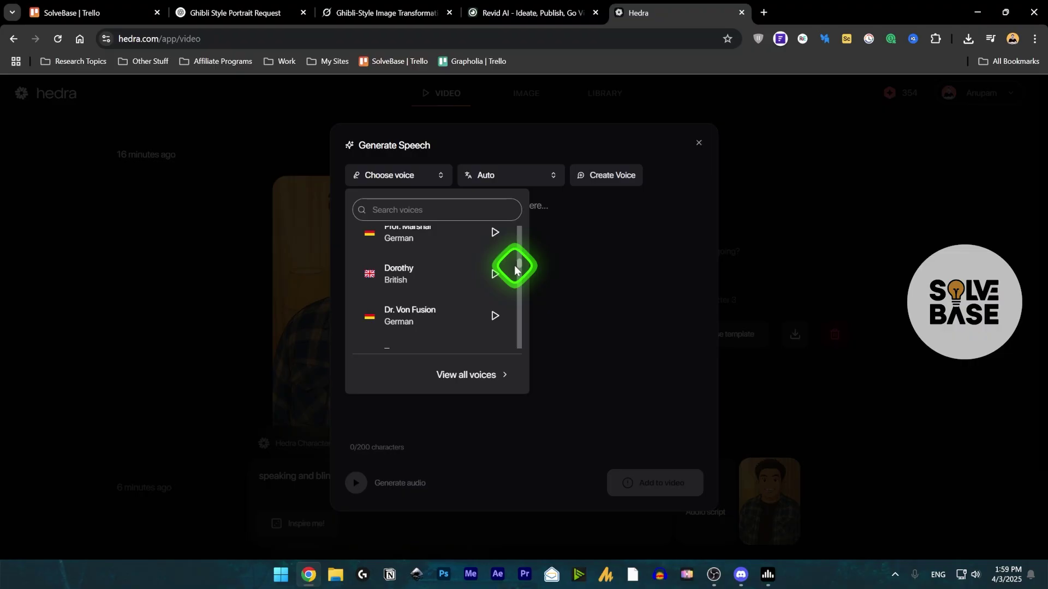
scroll(514, 267, "up", 5)
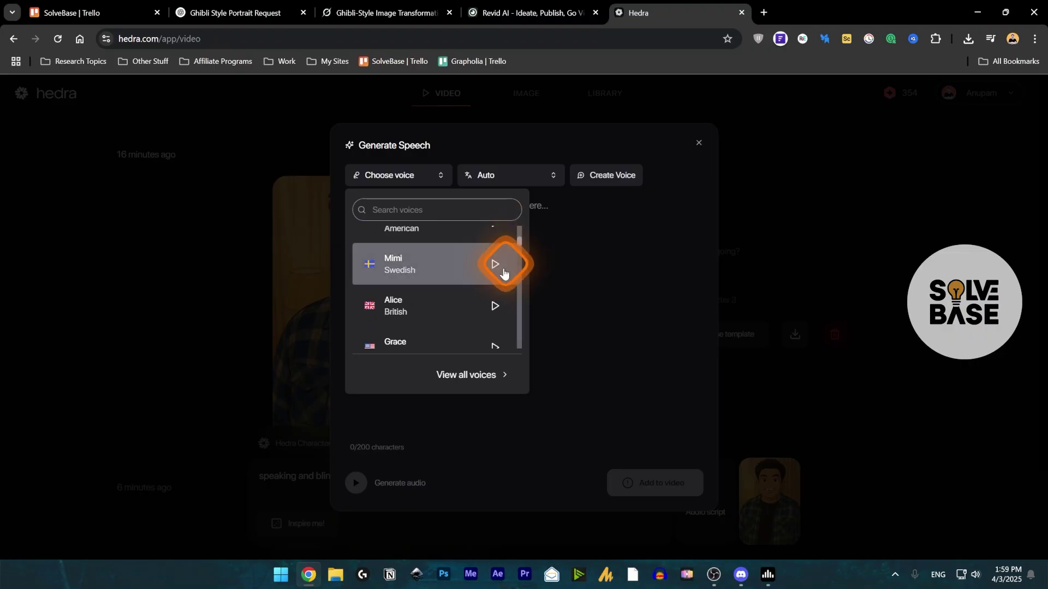
left_click(496, 307)
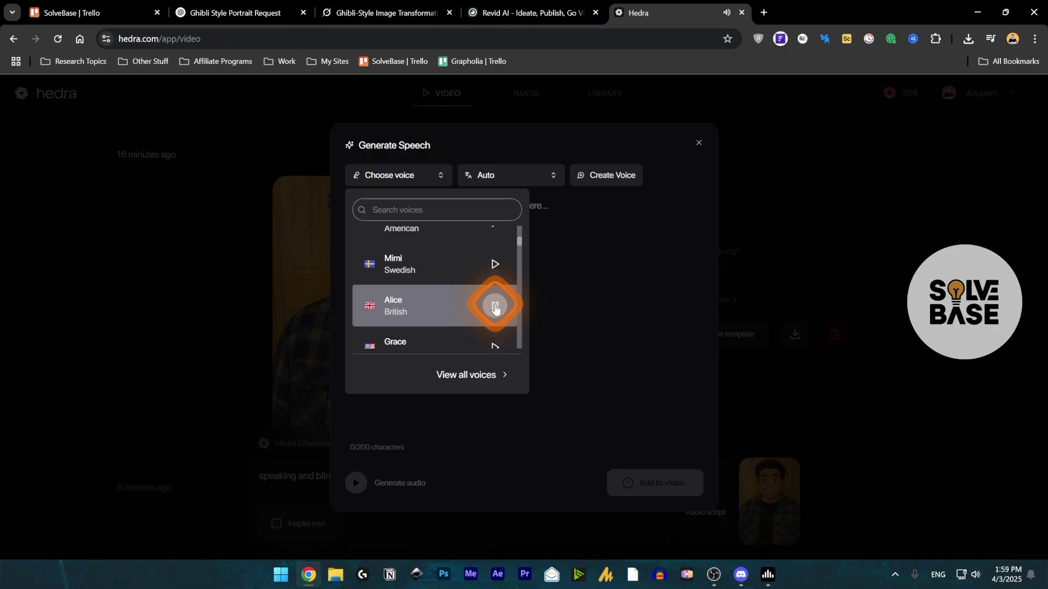
scroll(436, 295, "up", 3)
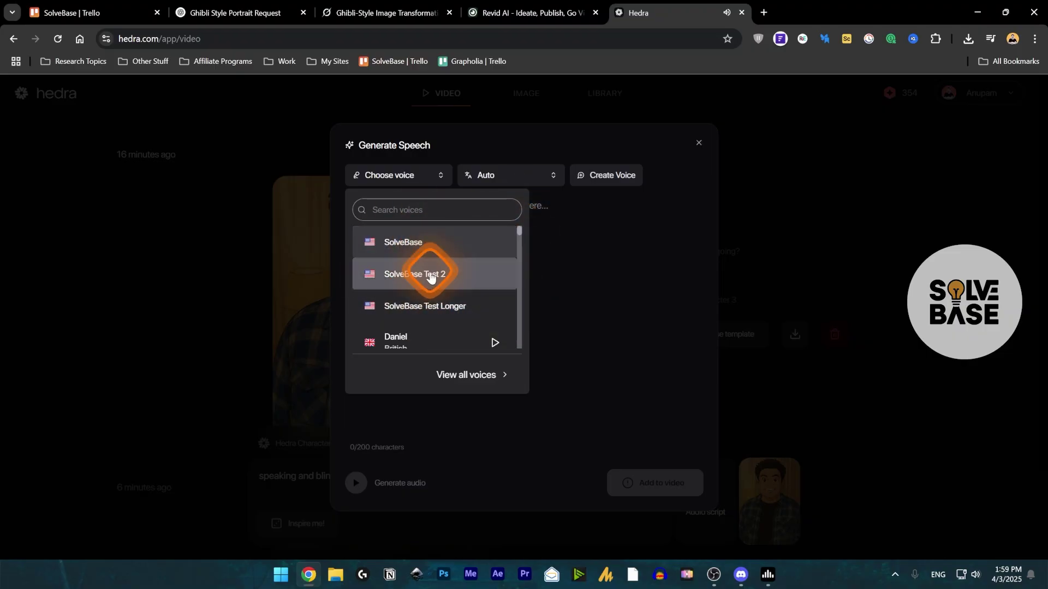
left_click(545, 232)
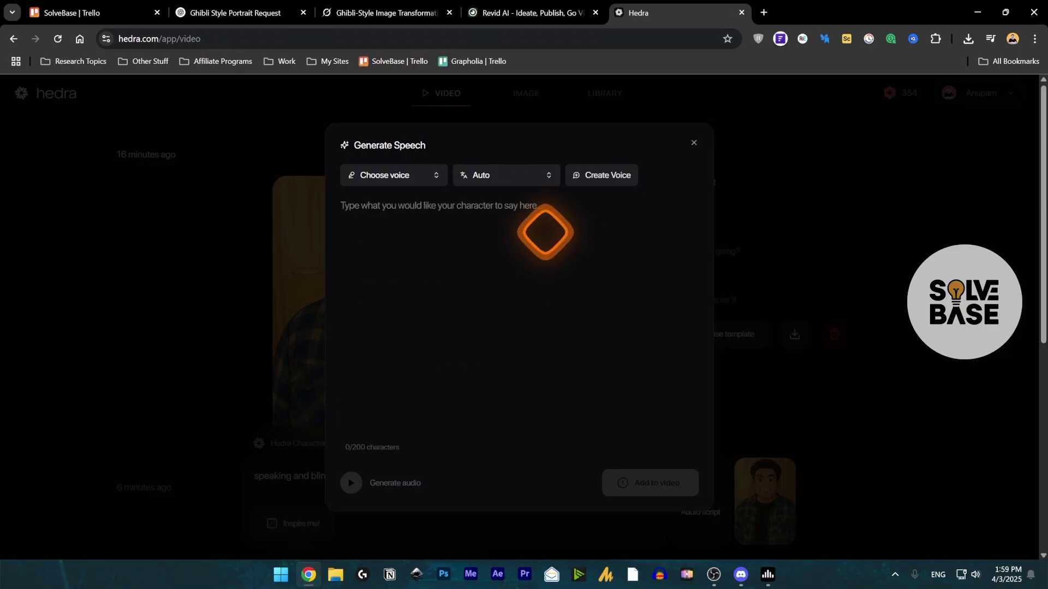
Review the voice cloning instructions and authorization statement, and return to speech generation.
left_click(602, 180)
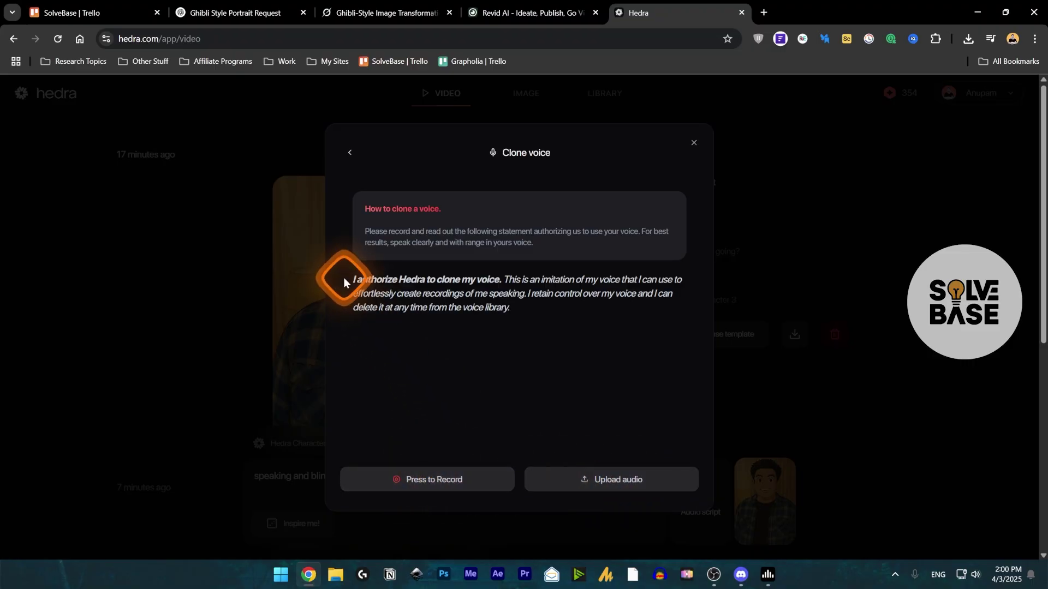
left_click_drag(348, 278, 503, 305)
left_click(552, 308)
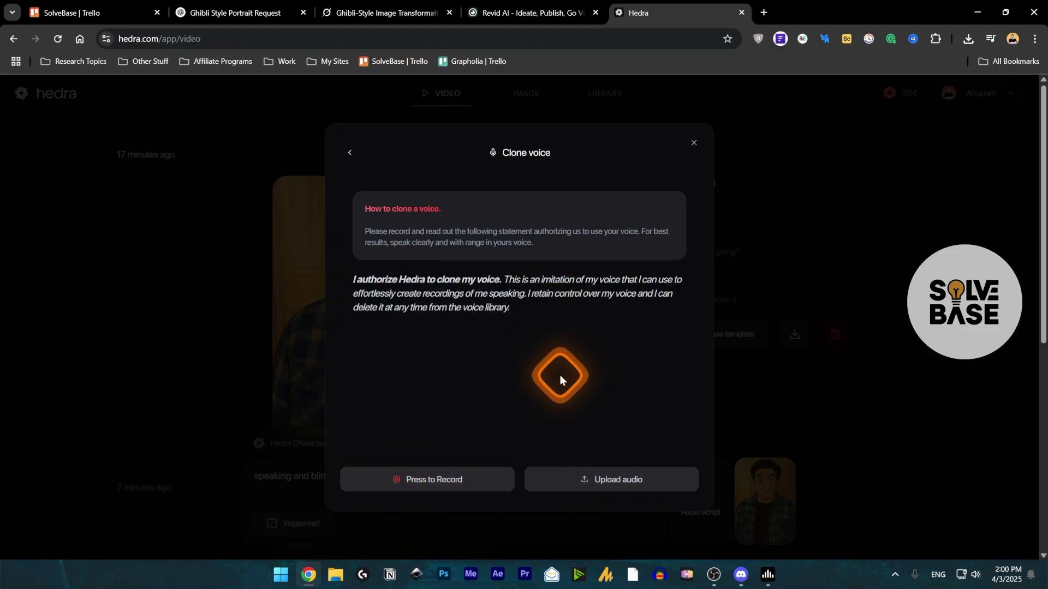
left_click(350, 153)
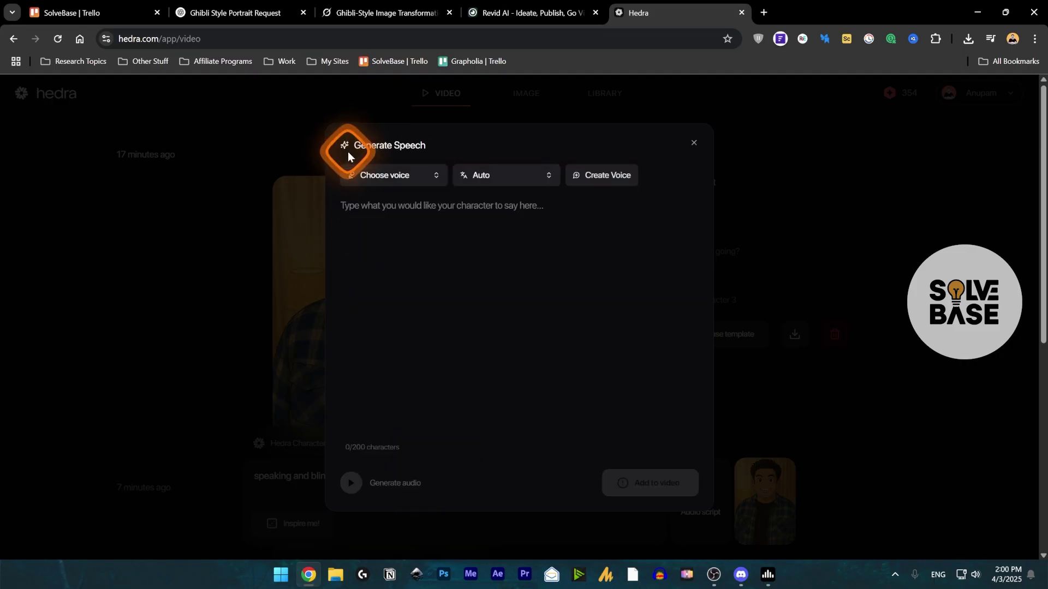
Choose the SolveBase Test Longer voice for the character's speech.
left_click(393, 177)
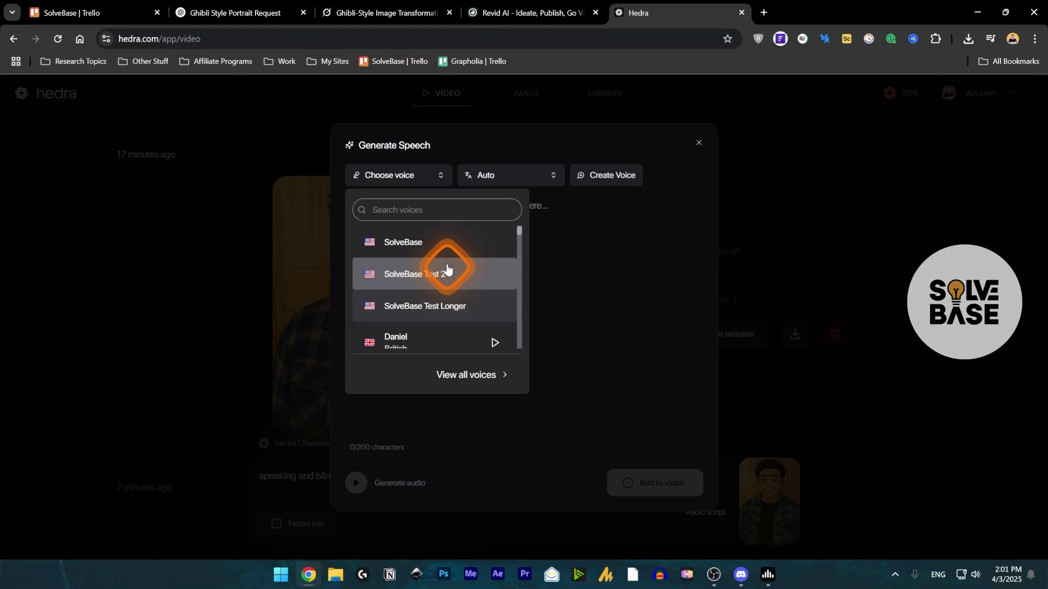
left_click(542, 232)
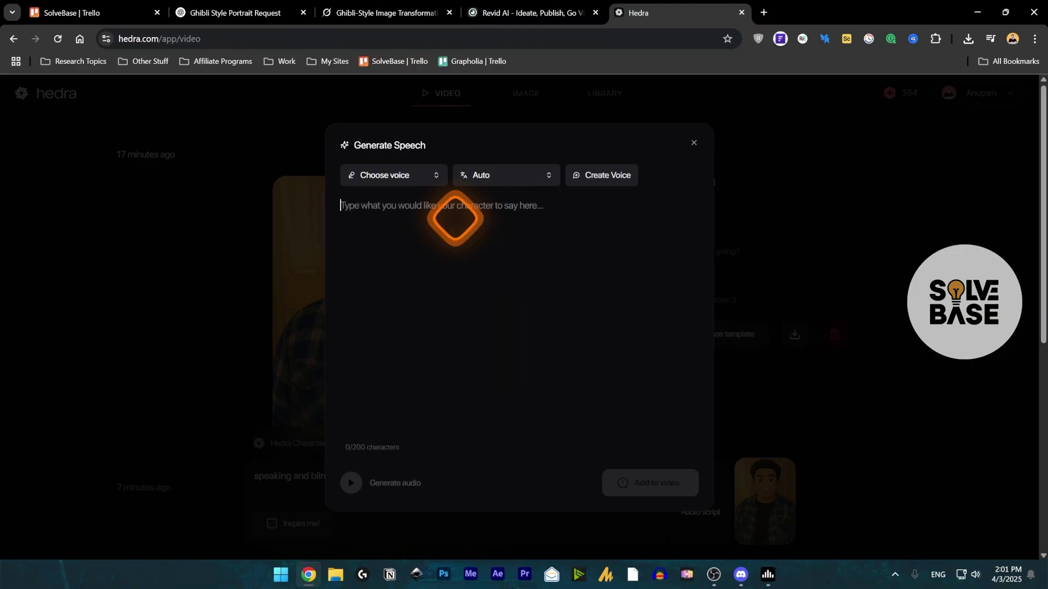
left_click(428, 175)
left_click(436, 304)
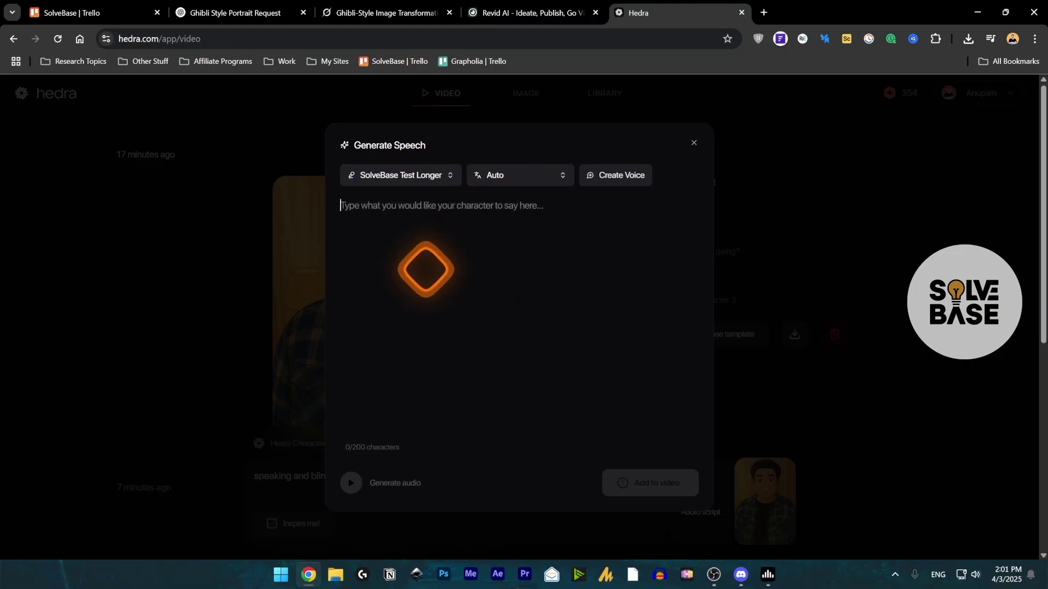
Generate speech from the text "Hey, how is it going? we are using hedra ai!" and add it to the video.
type("Hey, how is it going? we are using hedra ai!")
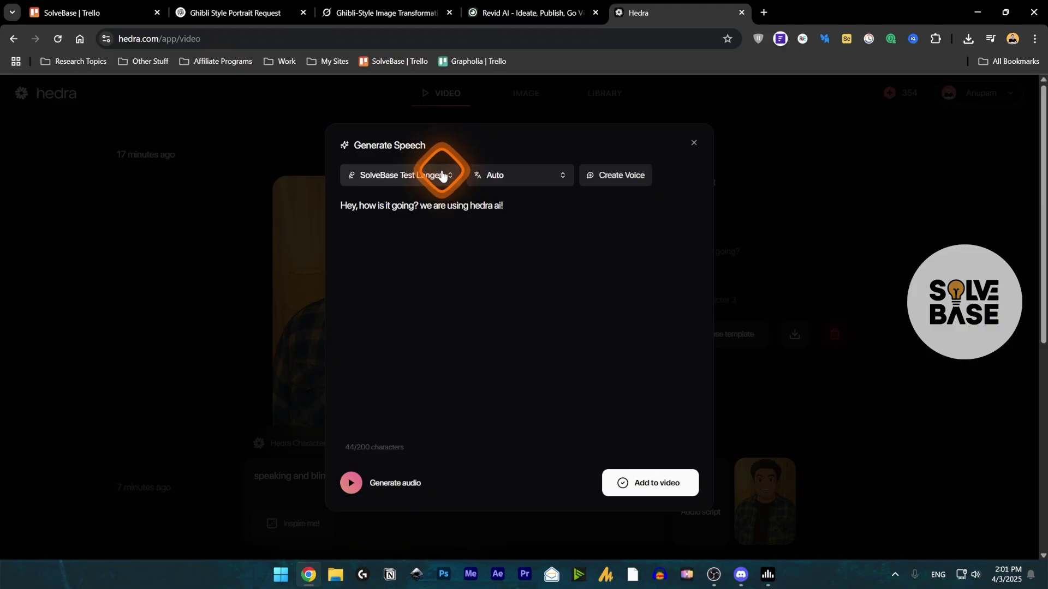
left_click(349, 486)
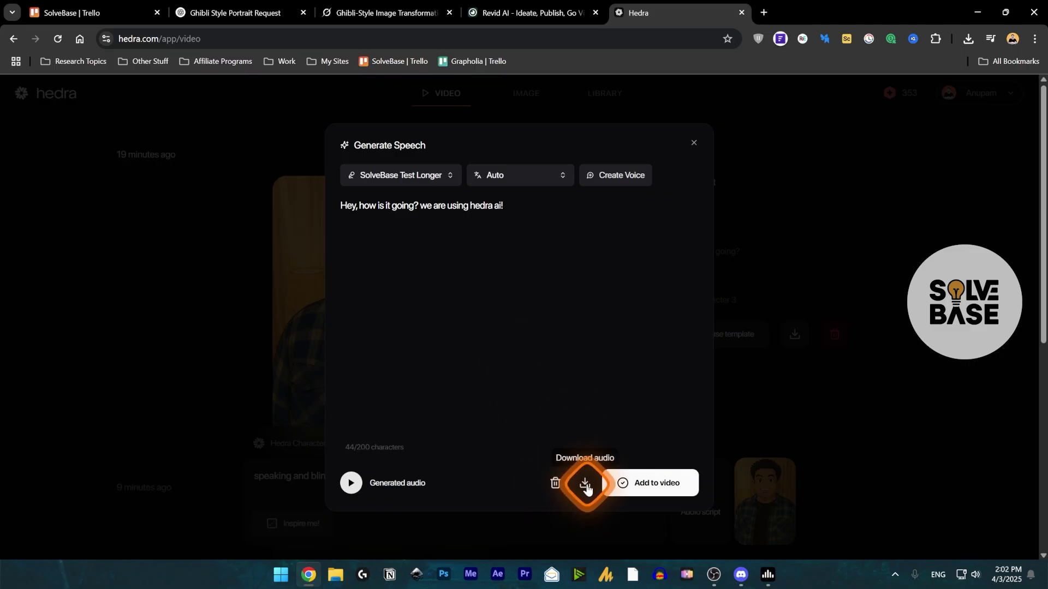
left_click(648, 480)
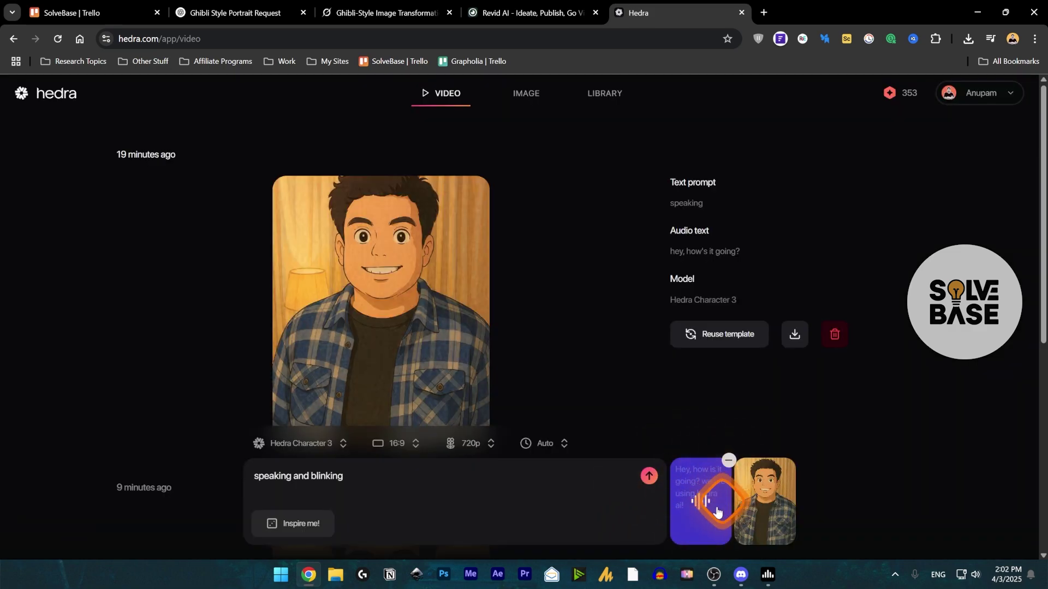
Empty the video setup by removing the audio script and the image frame and clearing the prompt "speaking and blinking".
left_click(727, 462)
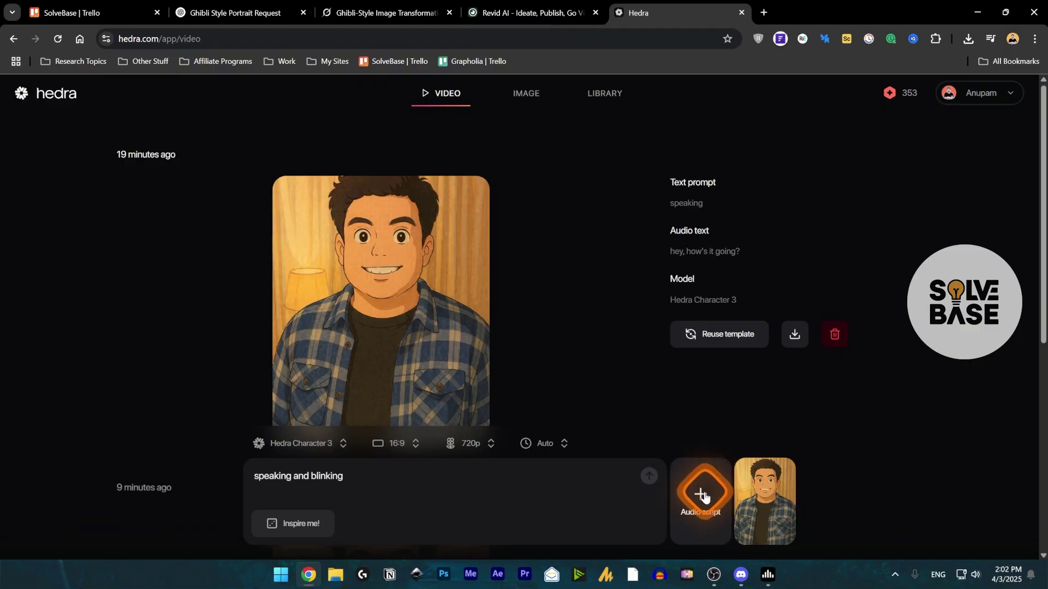
left_click(700, 493)
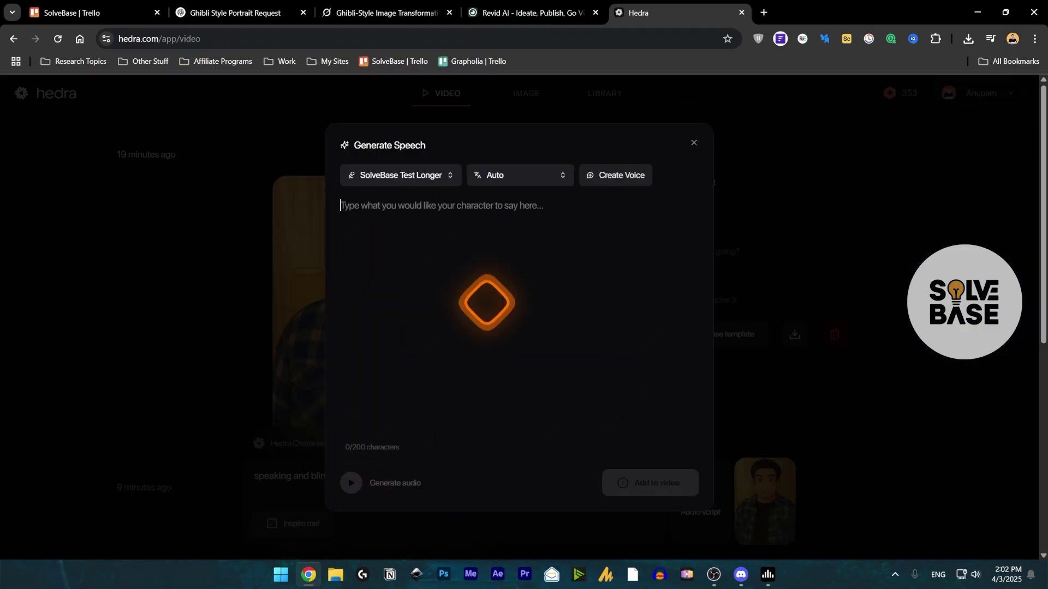
left_click(699, 152)
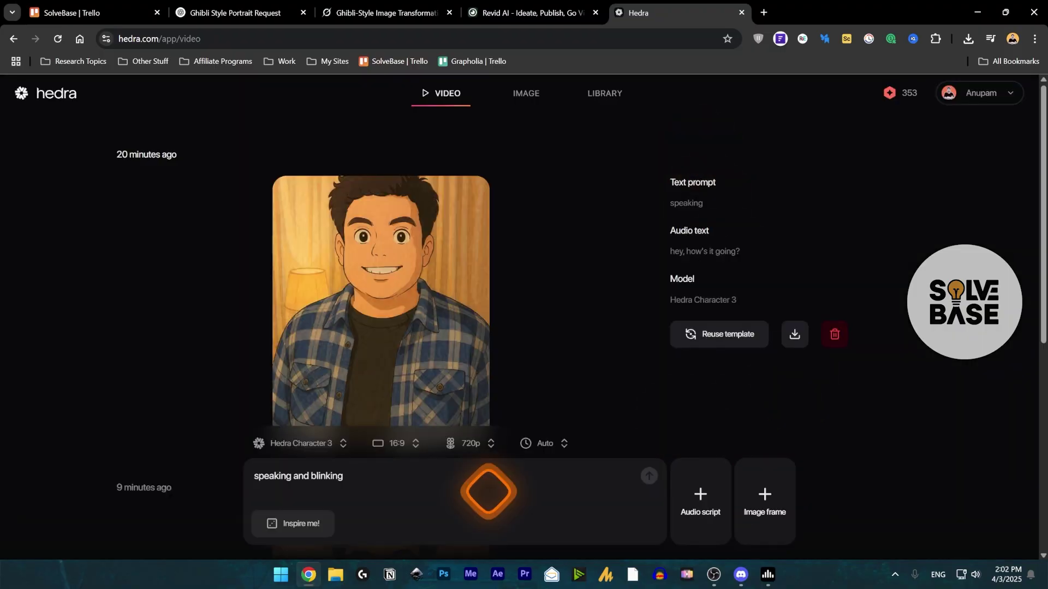
left_click_drag(367, 479, 234, 477)
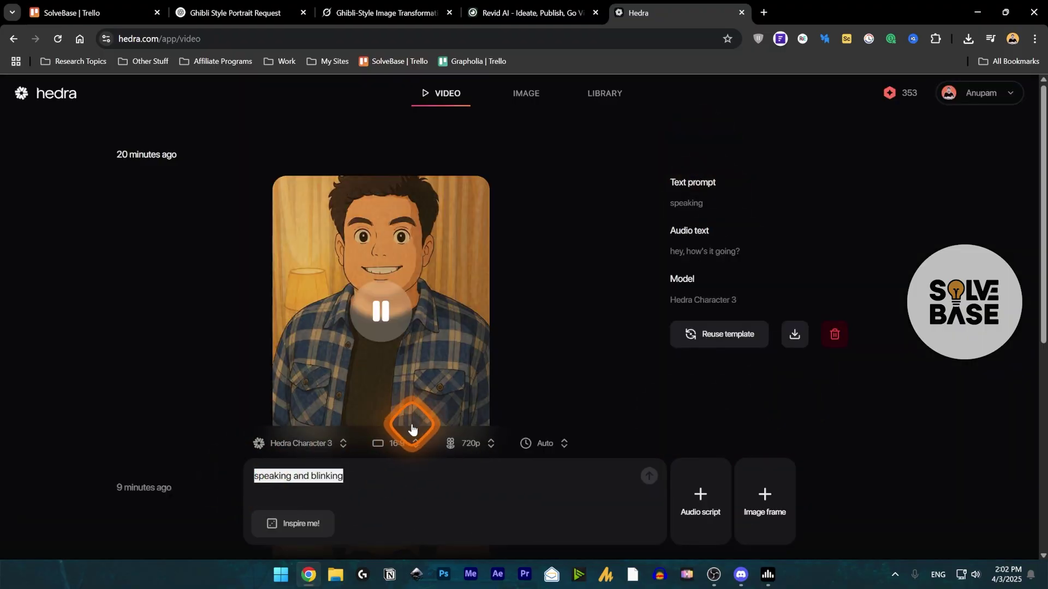
key("BackSpace")
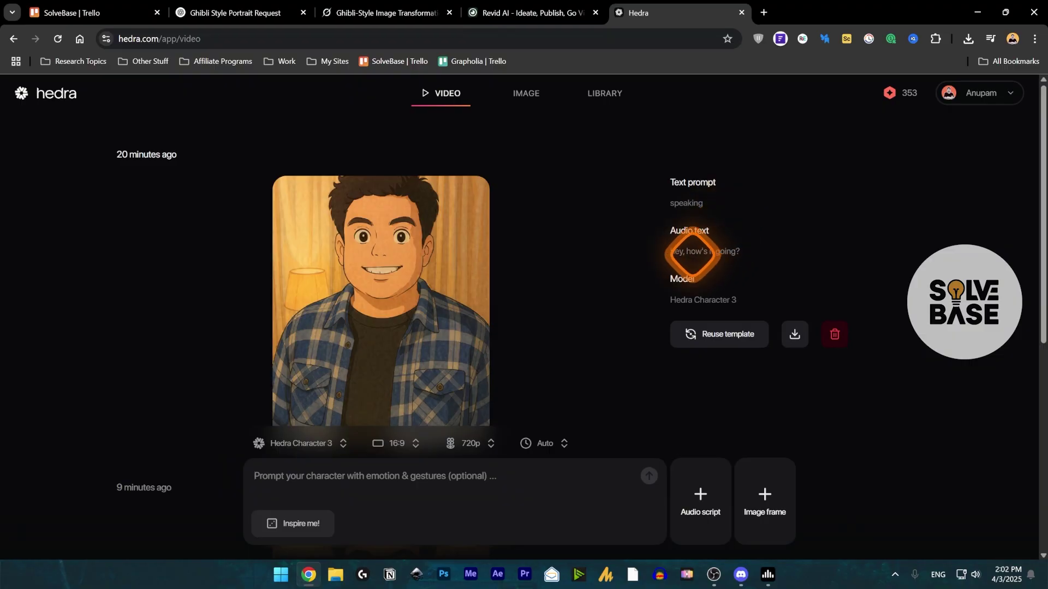
Play the generated video with the cloned voice and compare it with the earlier video made from the "speaking" prompt.
mouse_move(381, 319)
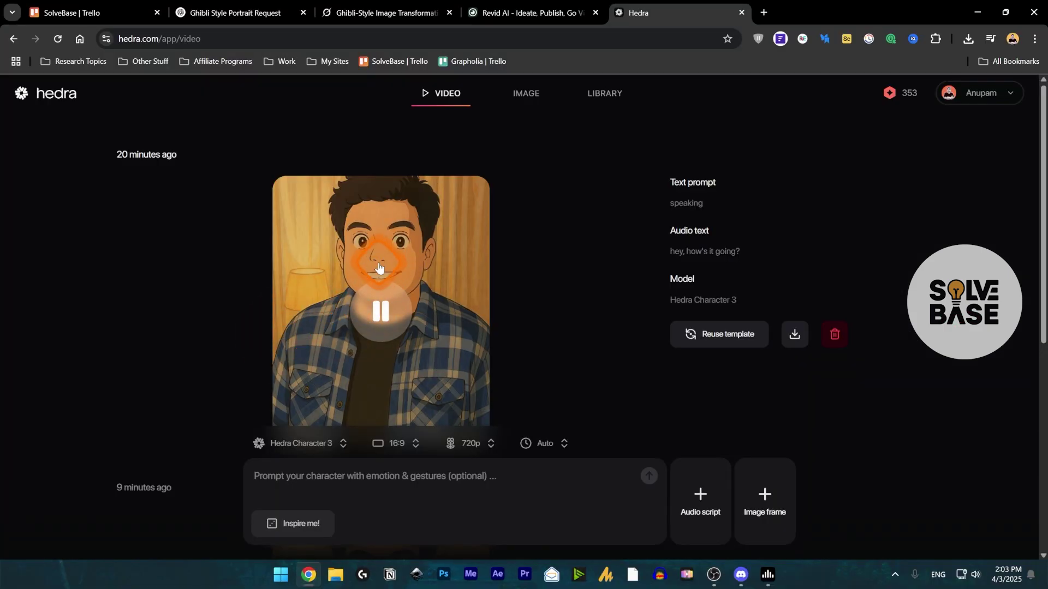
scroll(465, 330, "down", 5)
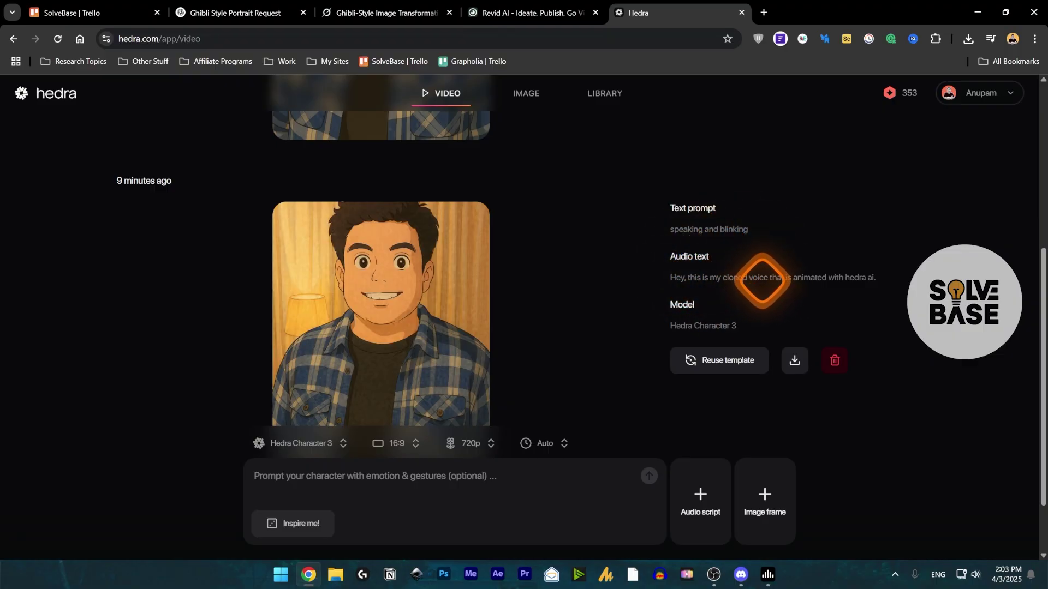
scroll(521, 267, "down", 1)
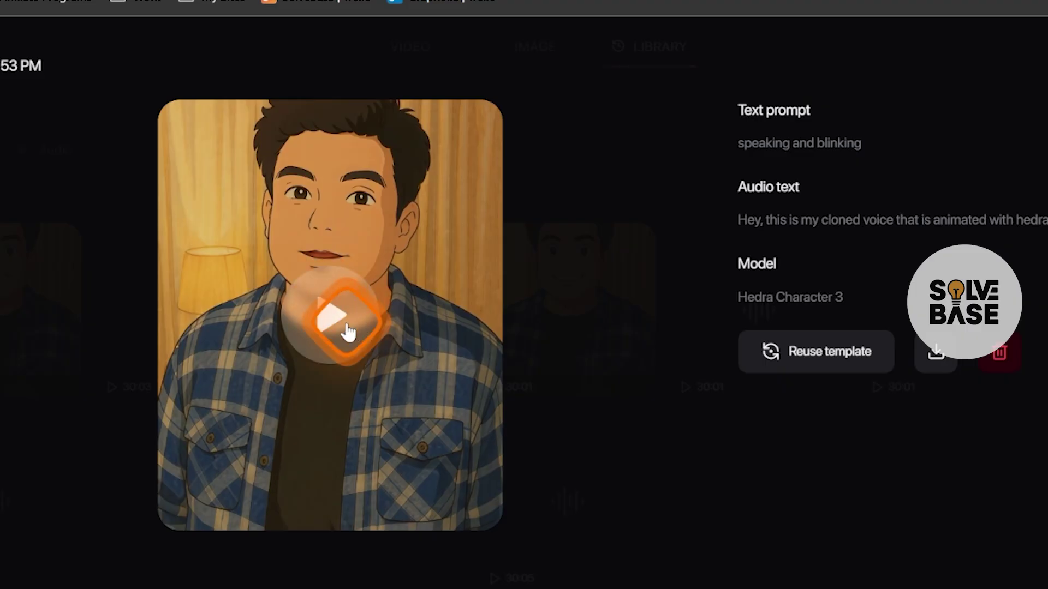
left_click(346, 327)
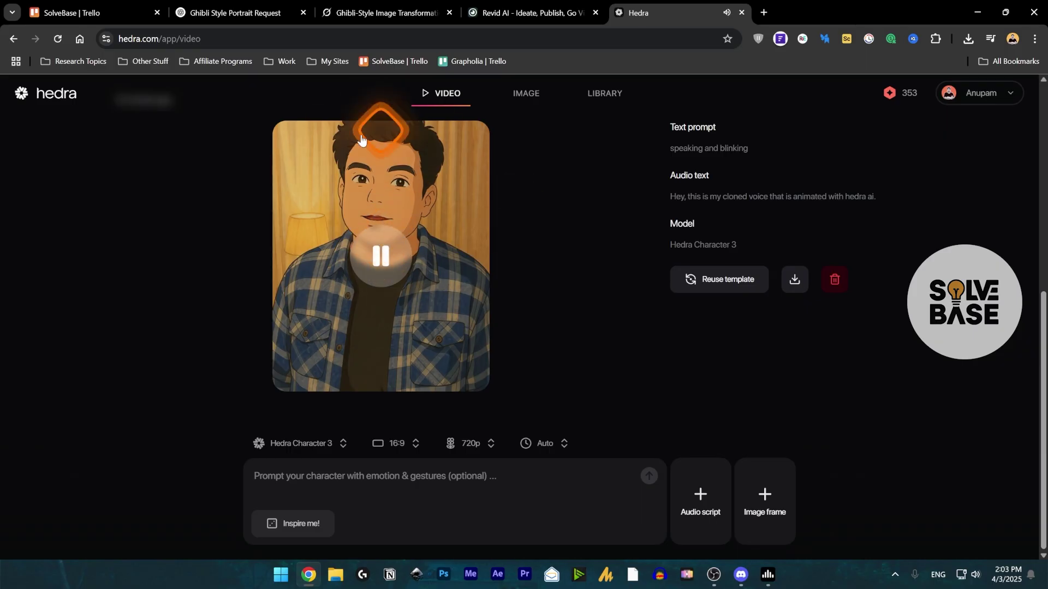
scroll(382, 284, "up", 6)
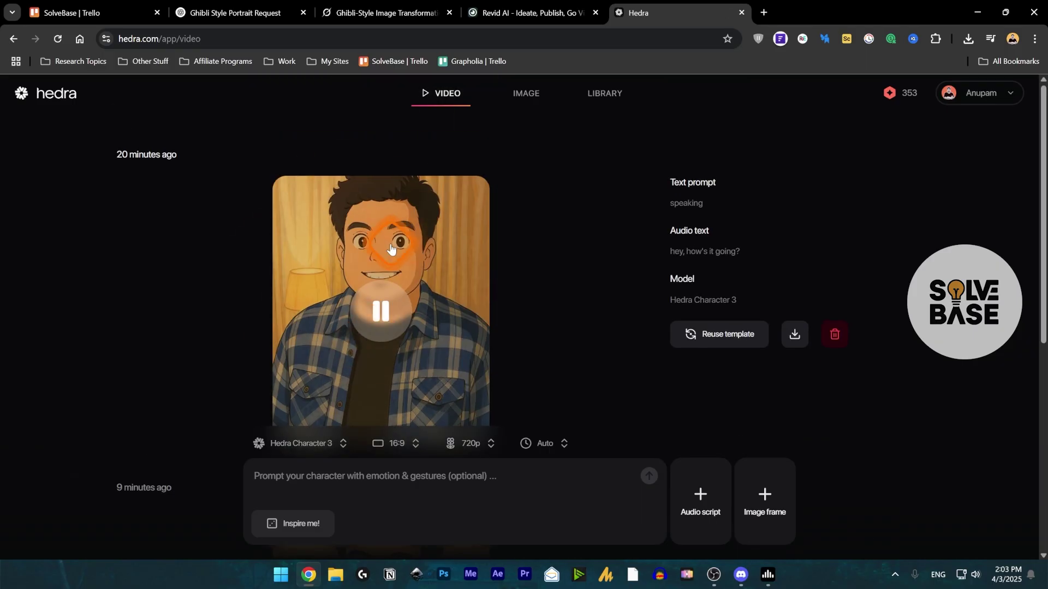
scroll(391, 249, "down", 5)
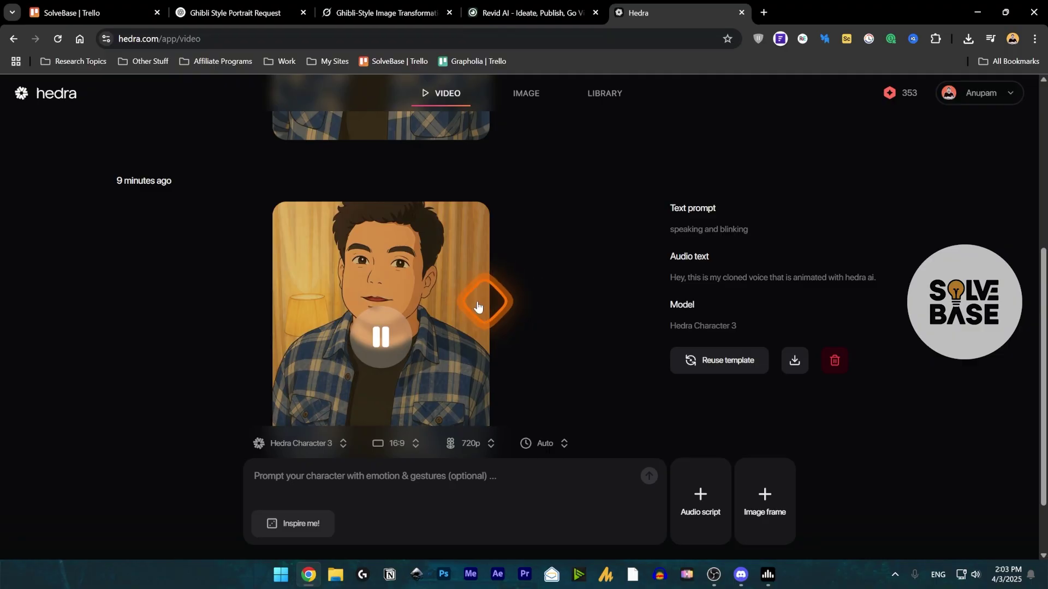
scroll(447, 284, "up", 5)
scroll(520, 302, "down", 5)
scroll(594, 303, "down", 1)
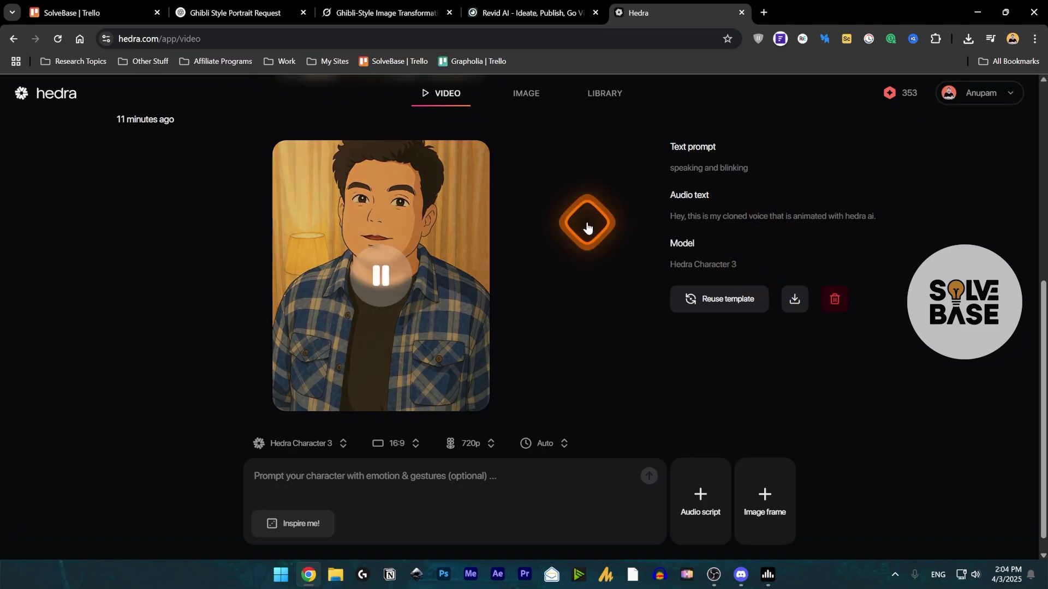
Switch to ChatGPT to review the Ghibli portrait prompt and image, and compare them with Grok's version.
left_click(248, 4)
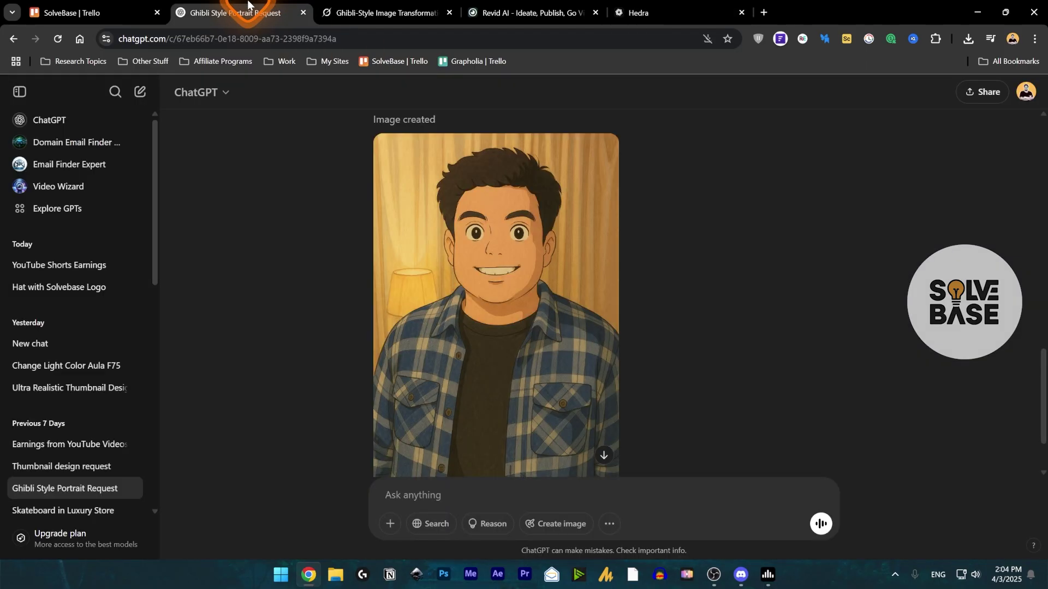
scroll(586, 283, "up", 5)
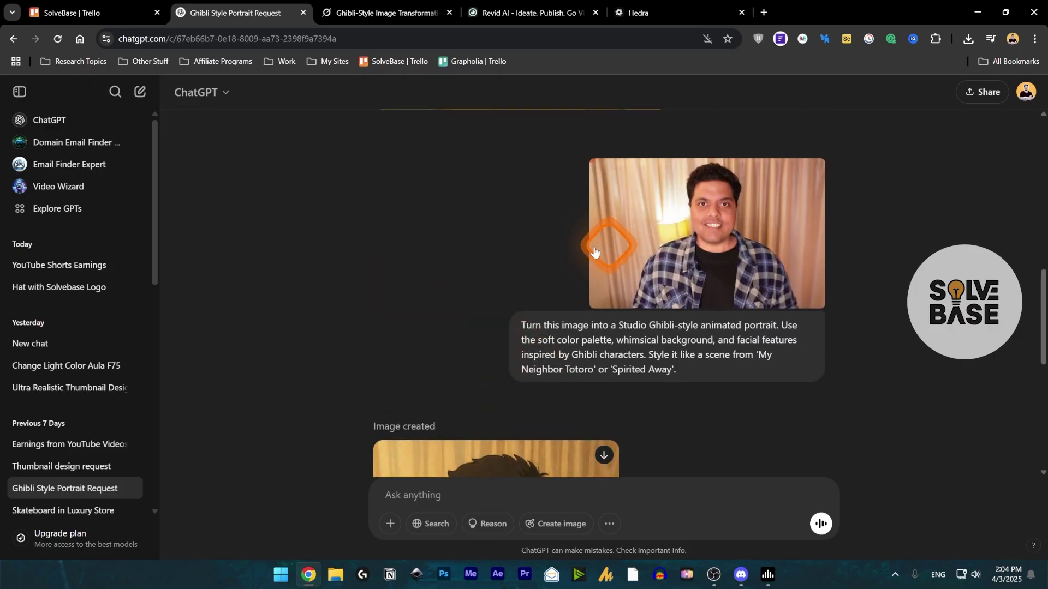
scroll(594, 235, "down", 1)
scroll(544, 204, "down", 1)
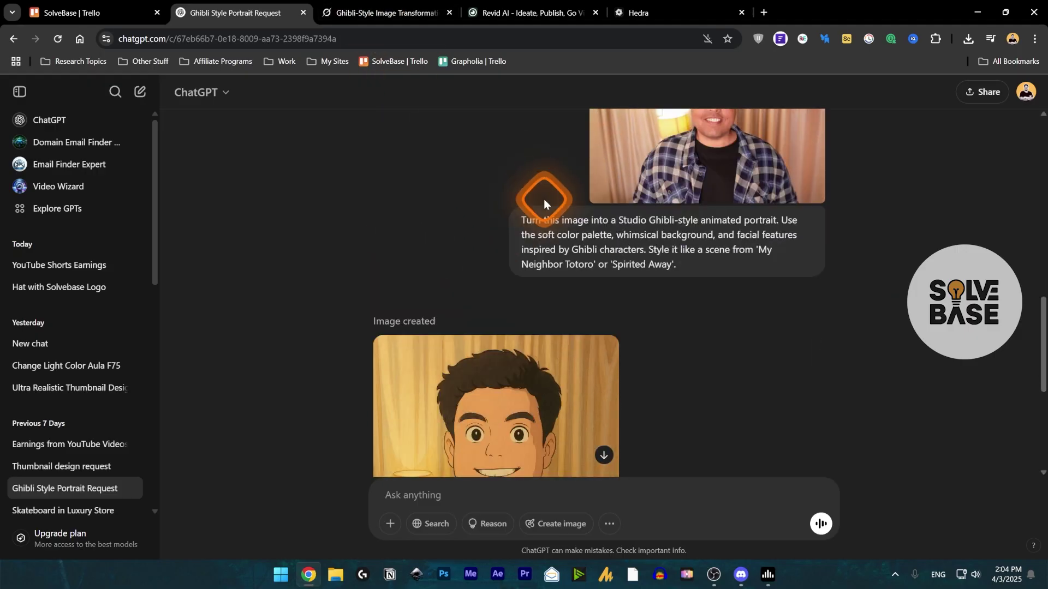
scroll(544, 204, "down", 2)
left_click(386, 5)
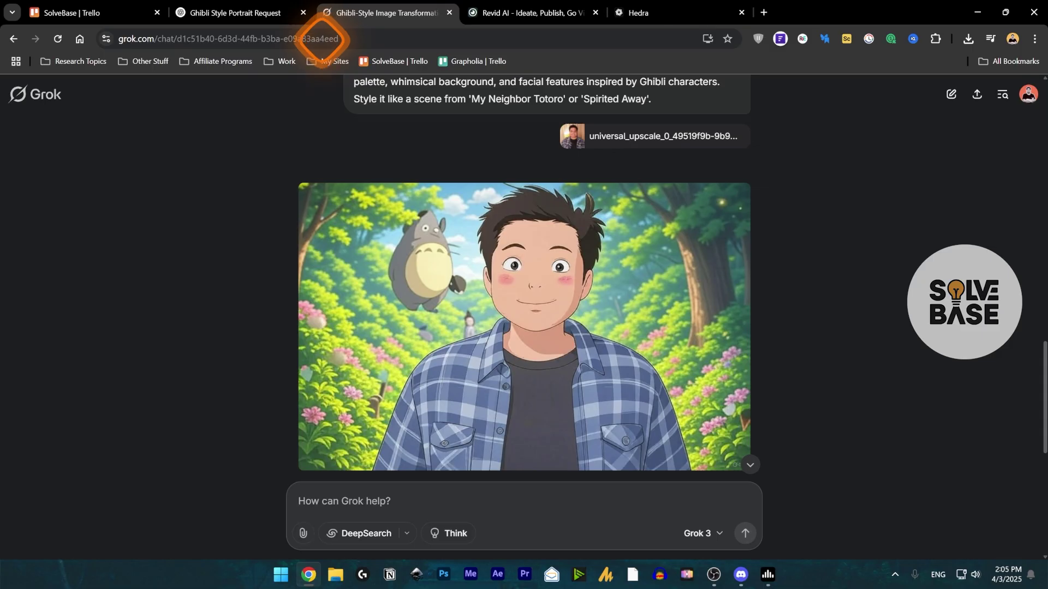
left_click(249, 8)
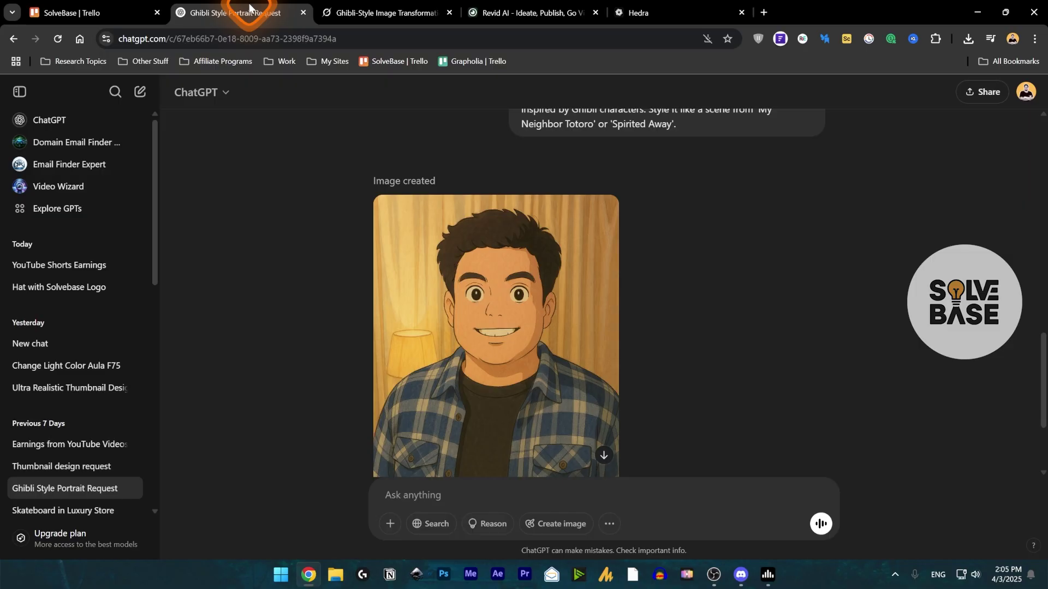
left_click(360, 12)
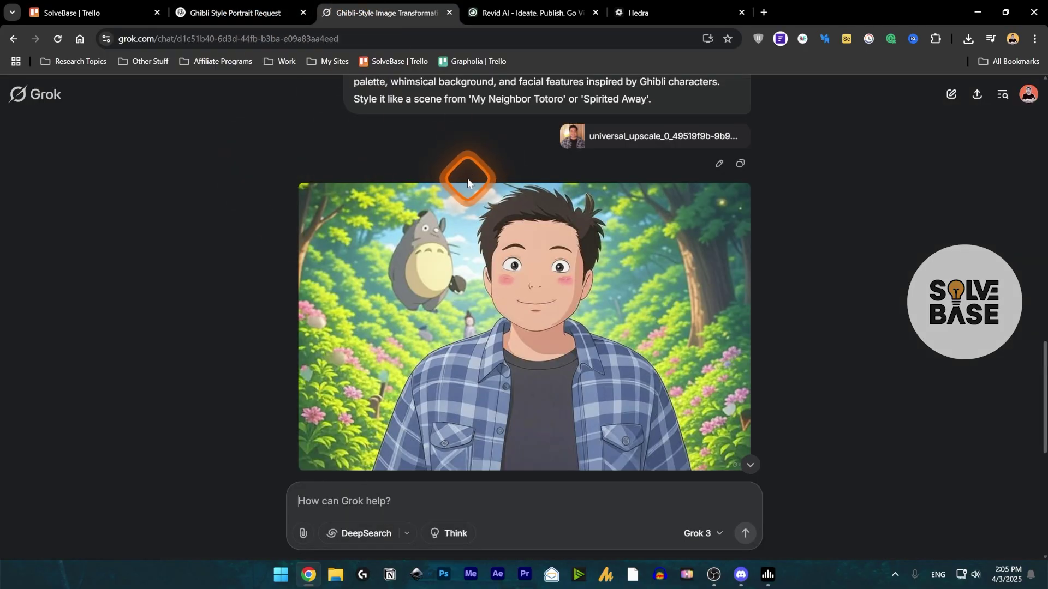
Compare the avatar video project in Revid AI with the talking portrait in Hedra, and return to the ChatGPT portrait.
left_click(522, 6)
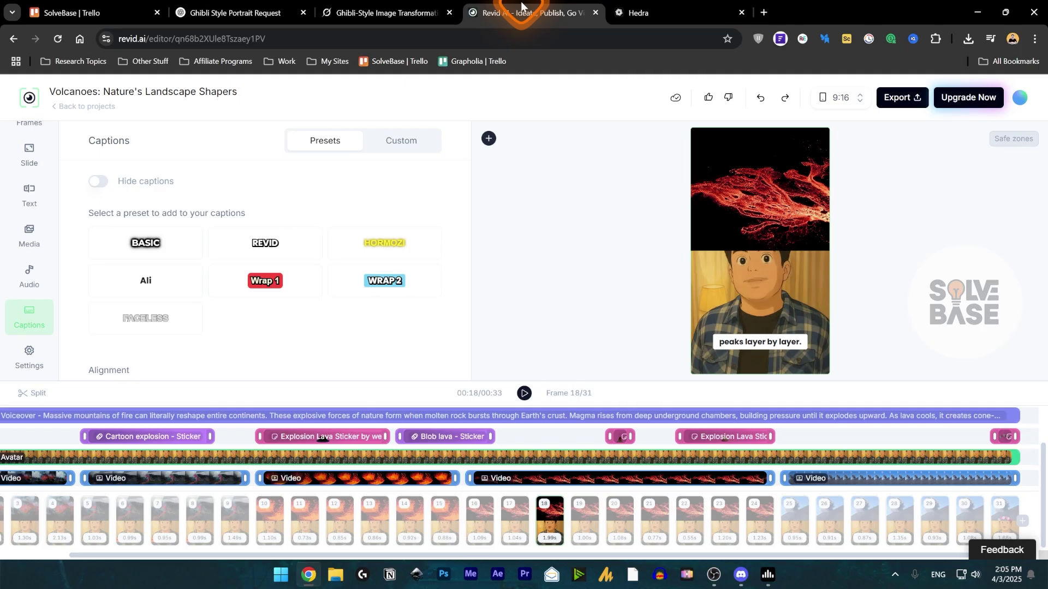
left_click(635, 12)
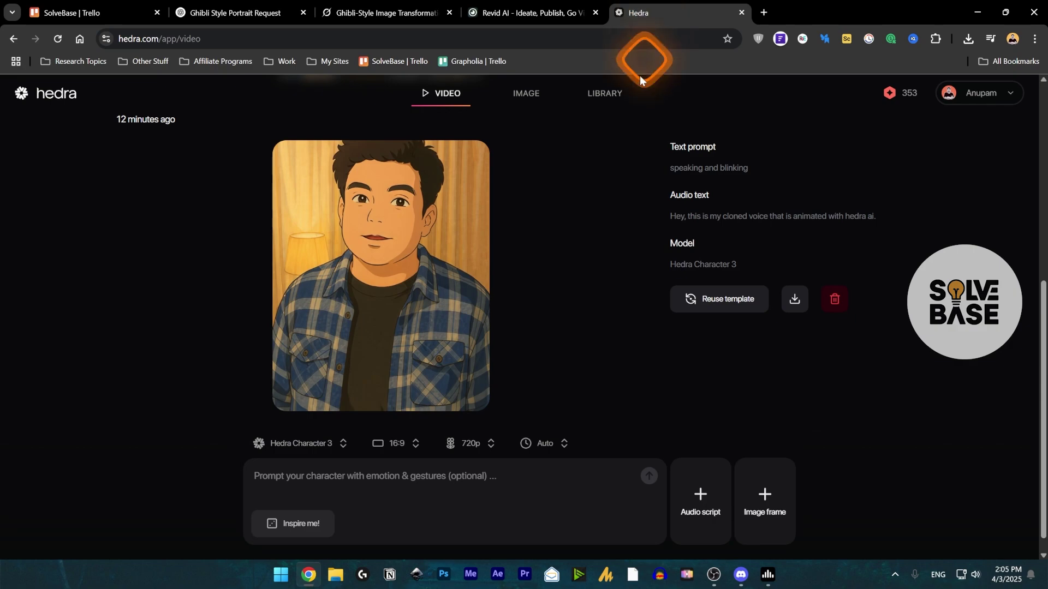
left_click(551, 6)
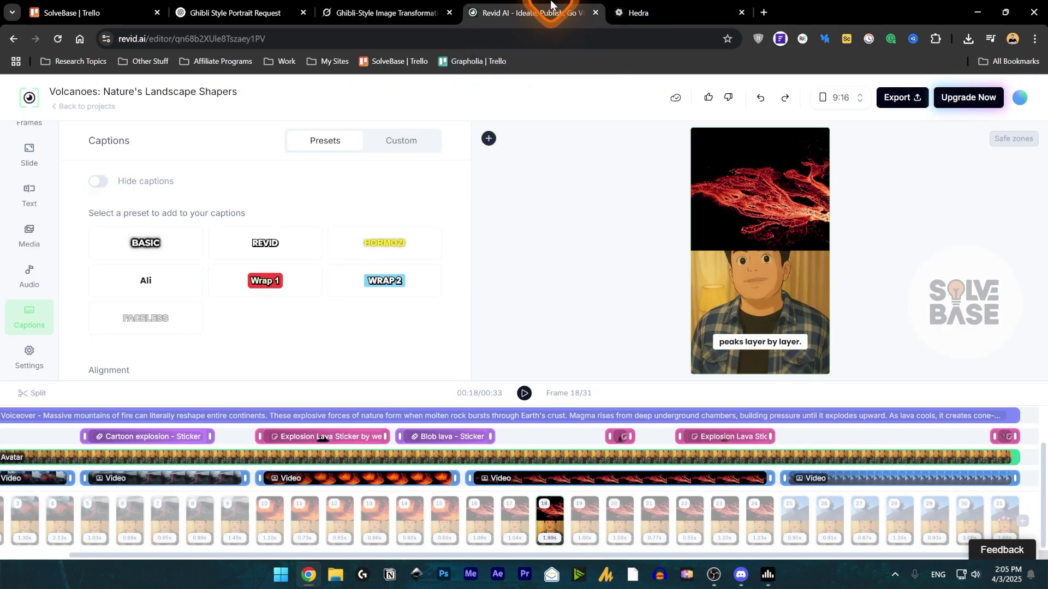
left_click(631, 10)
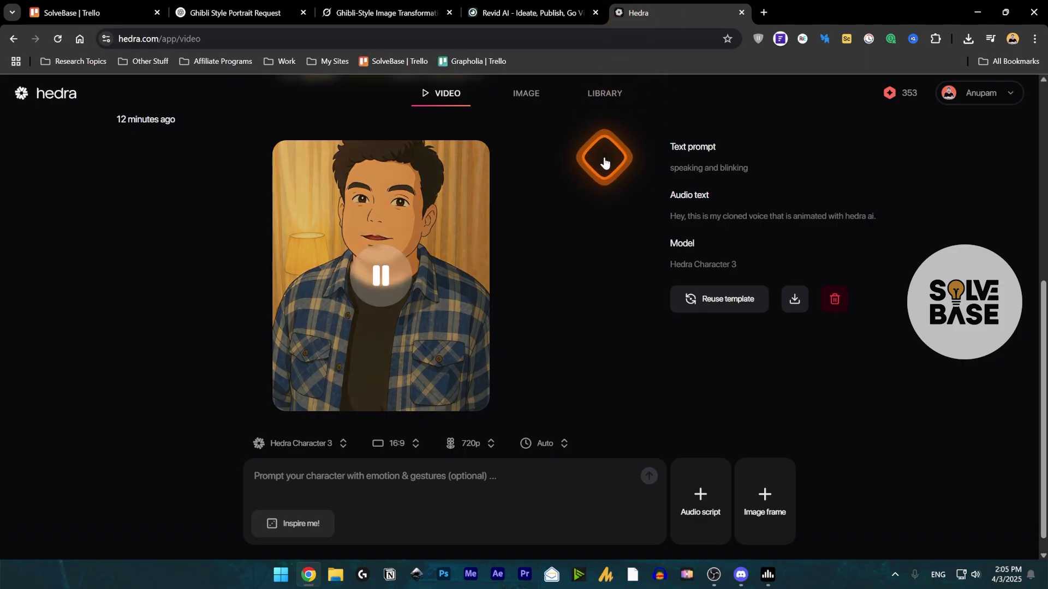
key("ctrl+2")
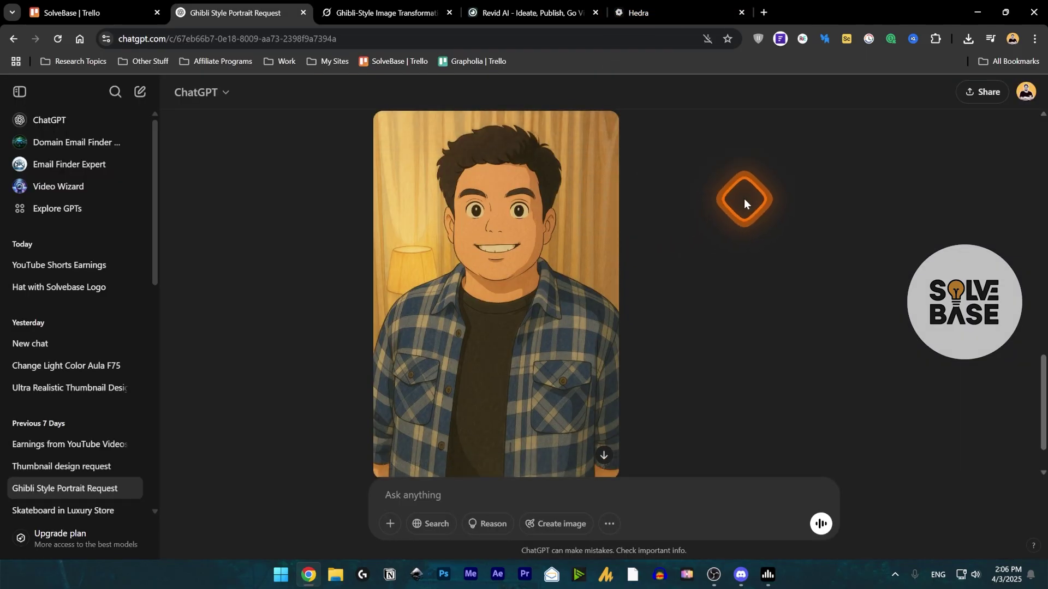